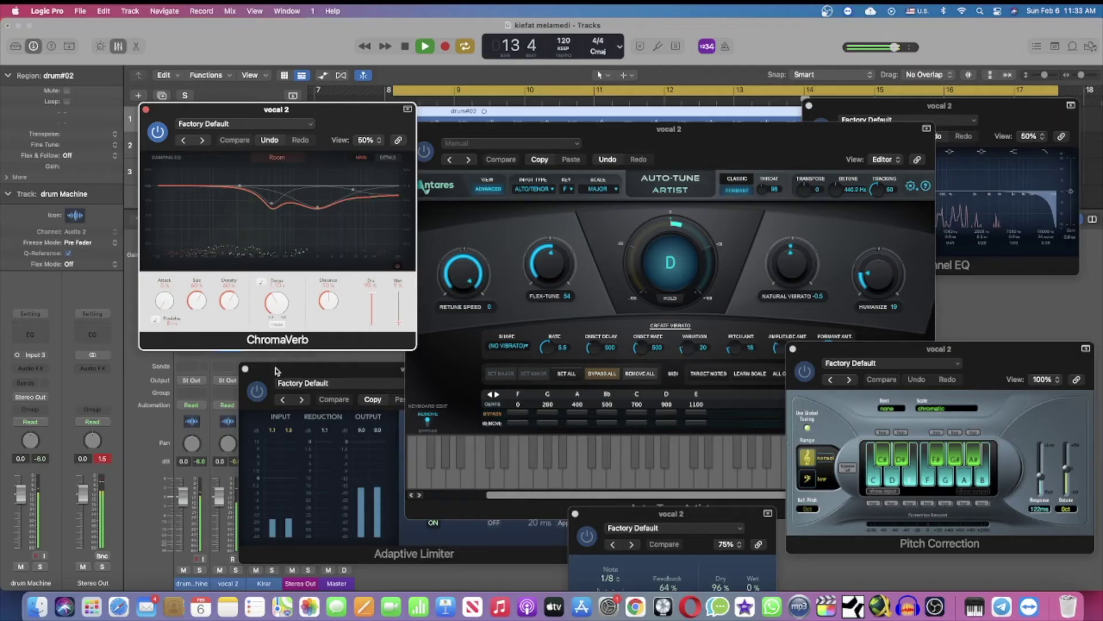
- Move the plug-in windows aside, shifting the Auto-Tune Artist window slightly, and hide the mixer
drag(276, 371, 171, 386)
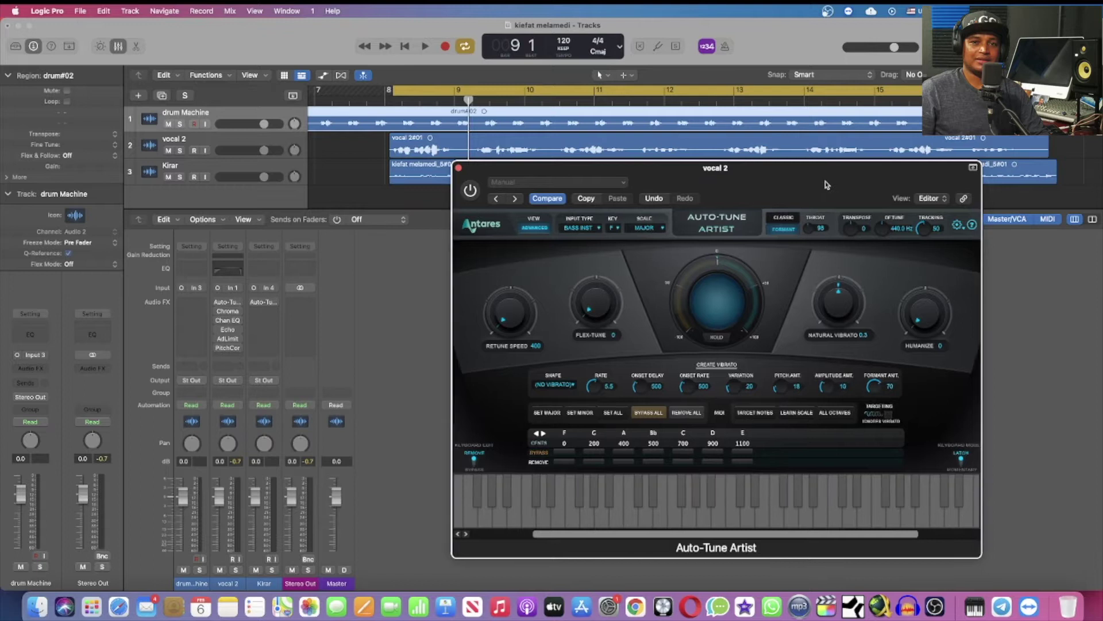
drag(827, 184, 792, 181)
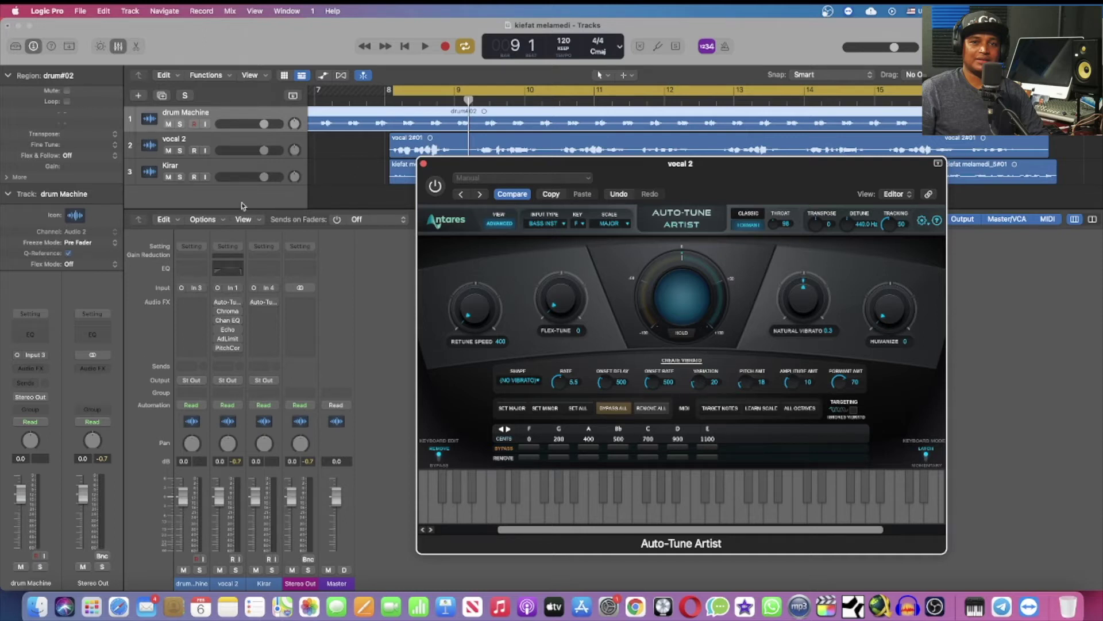
click(119, 47)
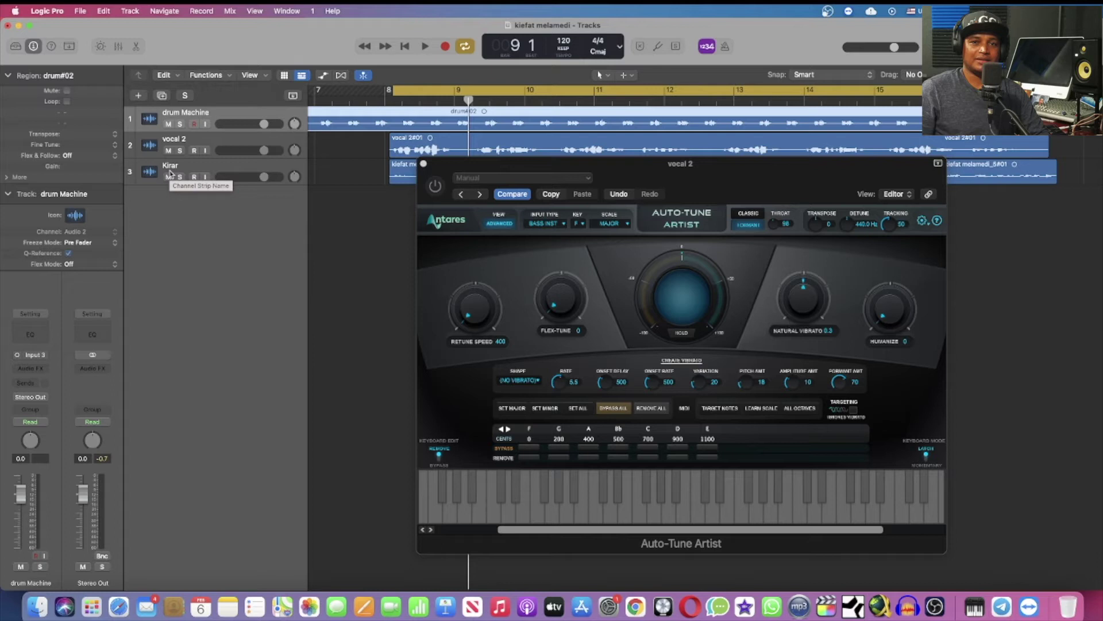
- Solo the drum Machine track, play it briefly, and take it out of solo
click(180, 124)
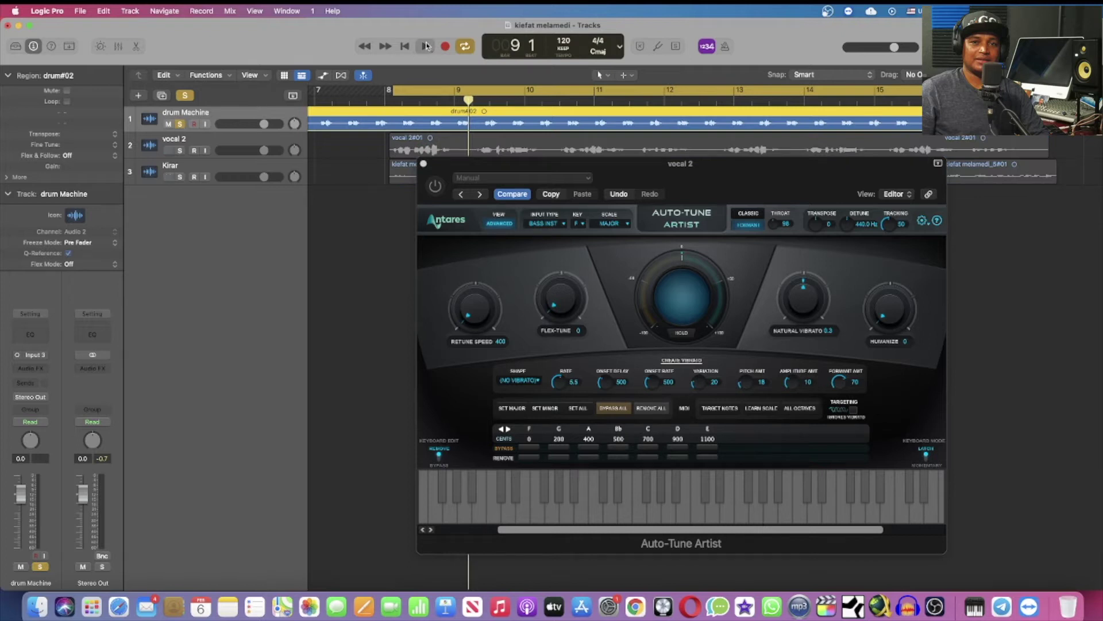
click(426, 46)
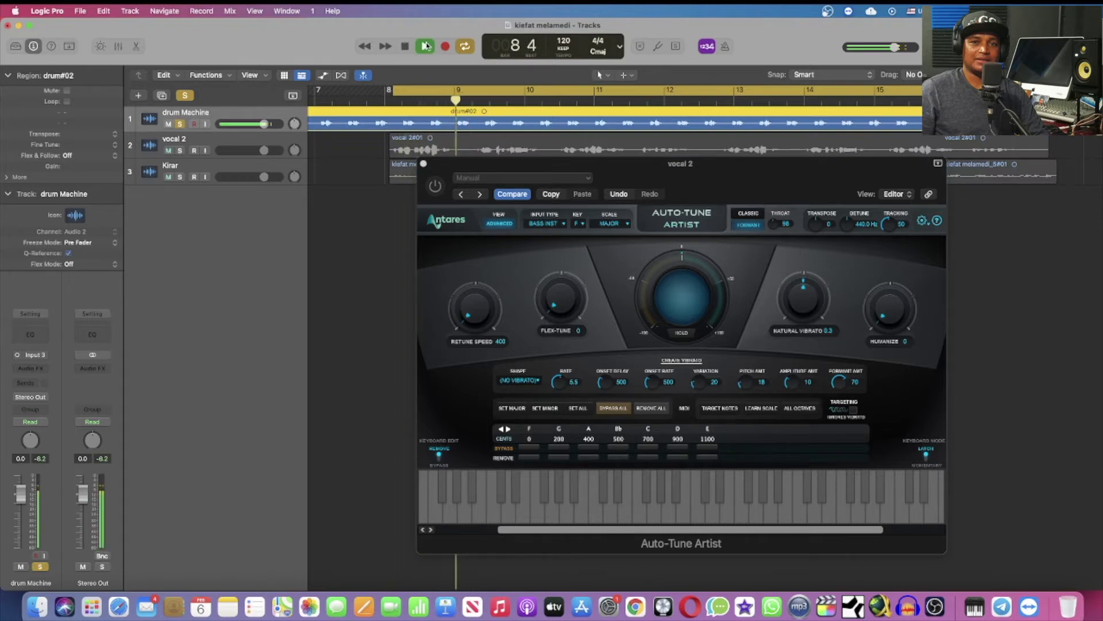
click(426, 46)
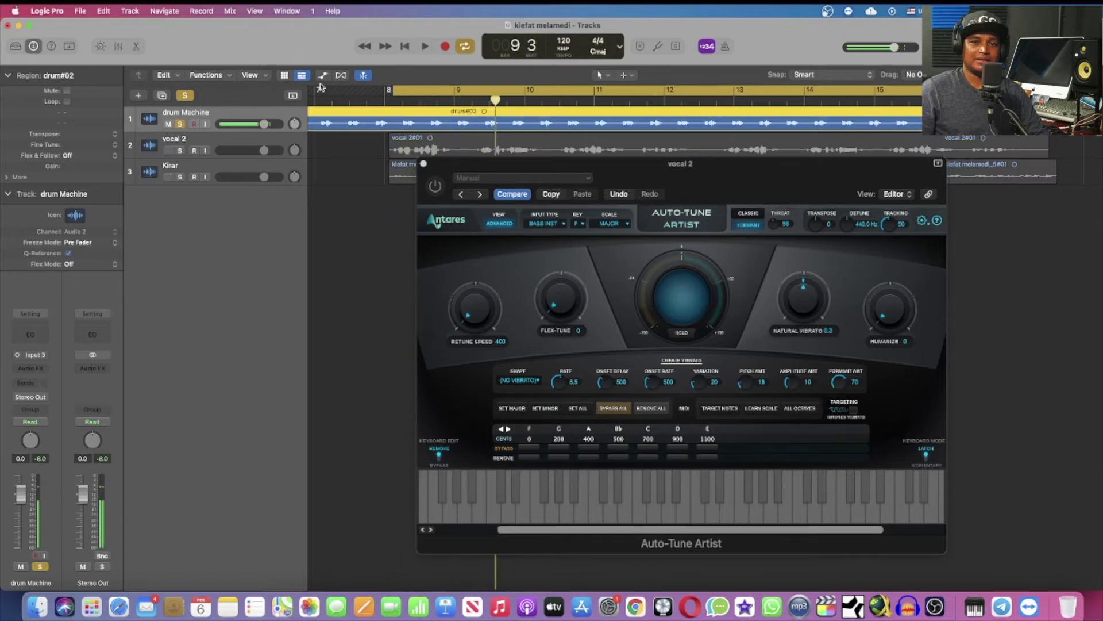
click(180, 124)
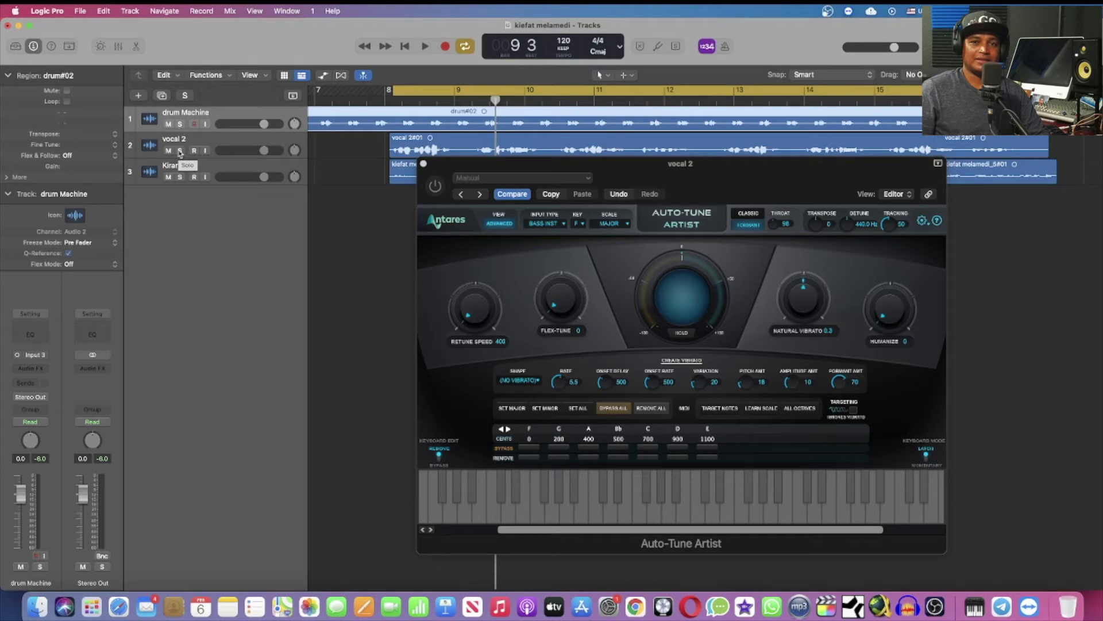
- Solo the vocal 2 track, play it briefly, and take it out of solo
click(180, 150)
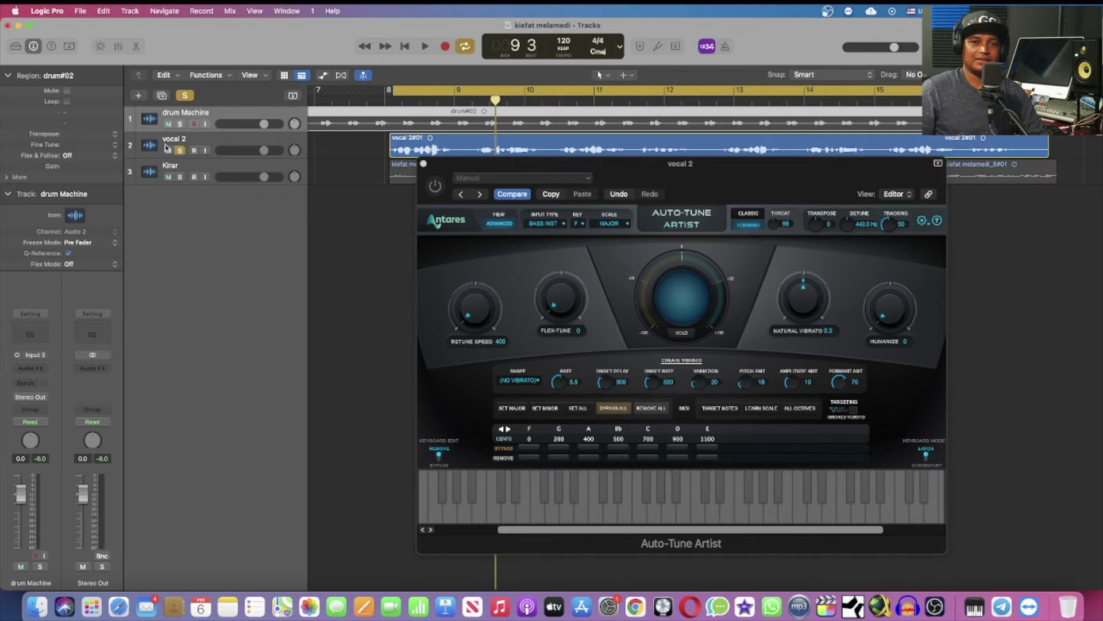
click(425, 46)
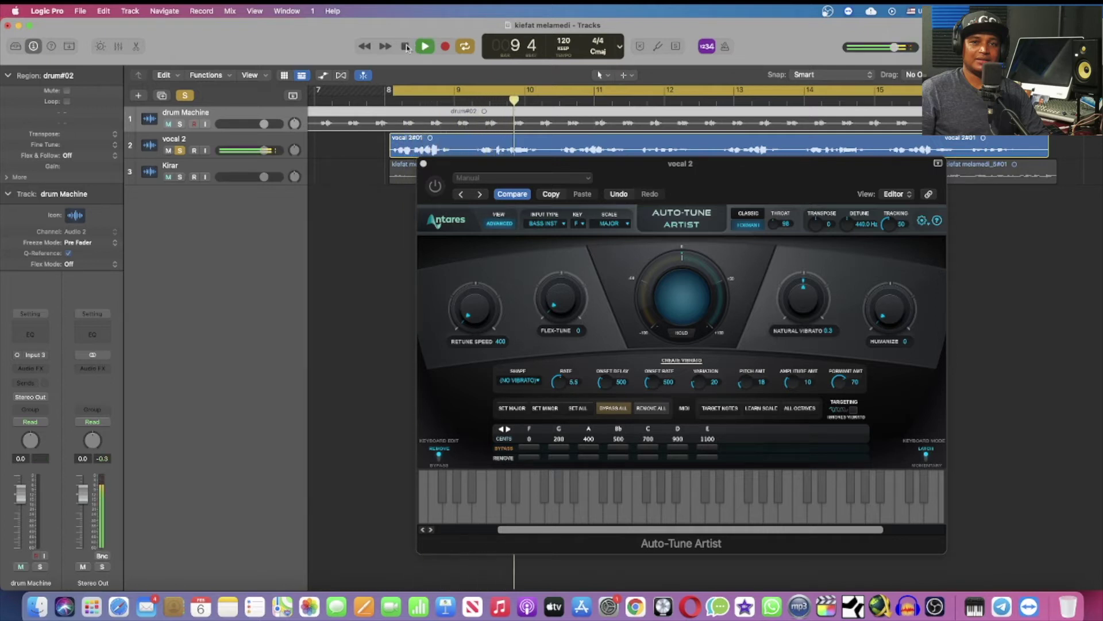
click(405, 47)
click(180, 150)
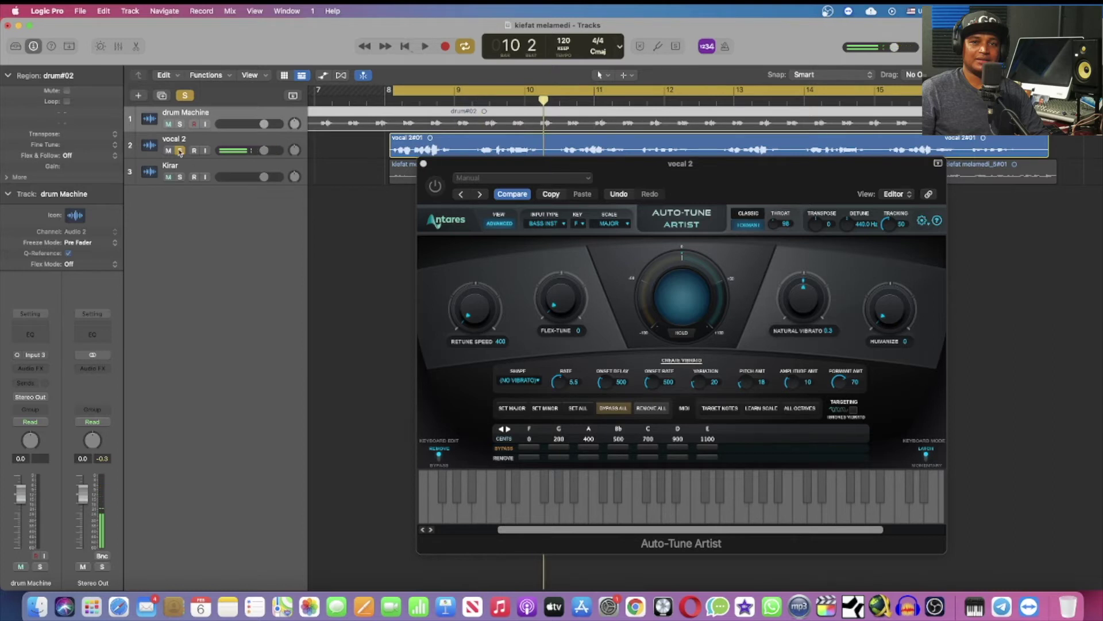
- Solo the Kirar track and play a short passage of it
click(180, 178)
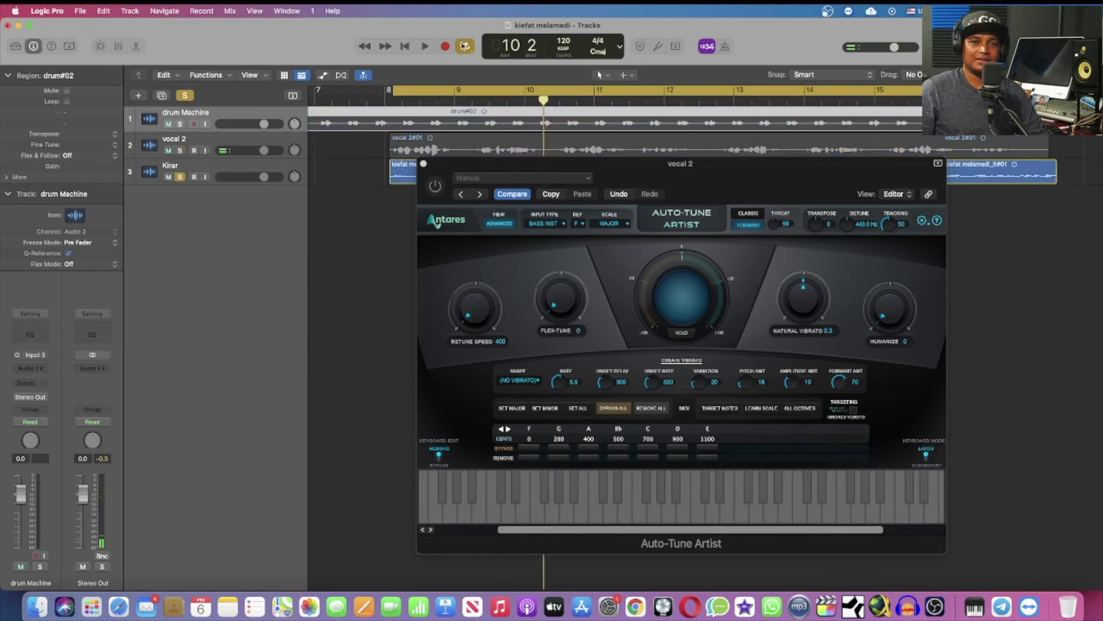
click(425, 47)
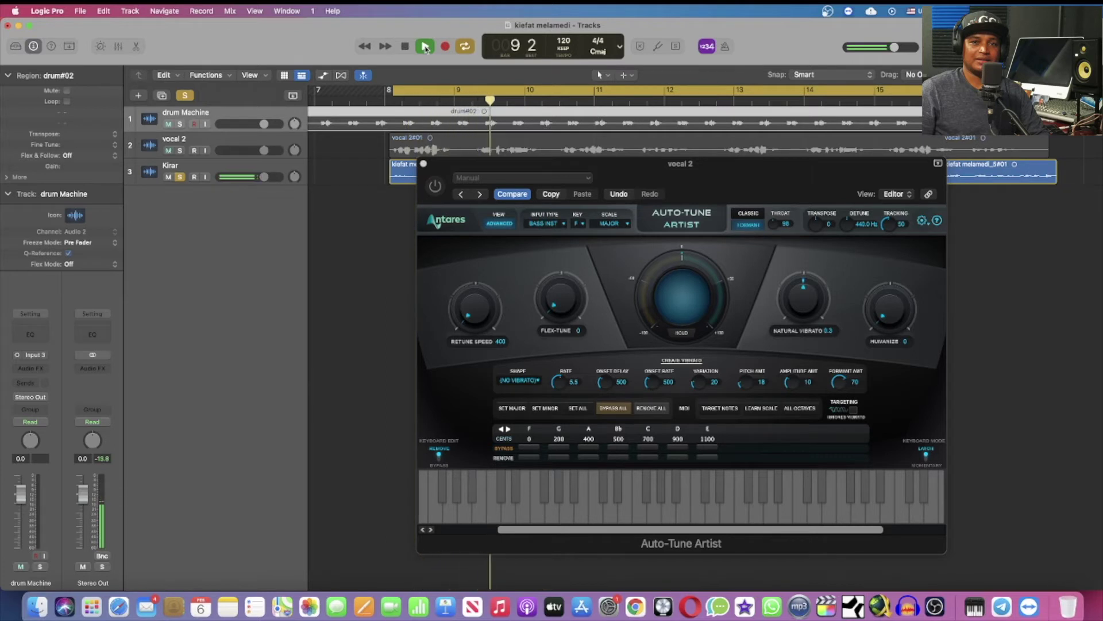
click(406, 47)
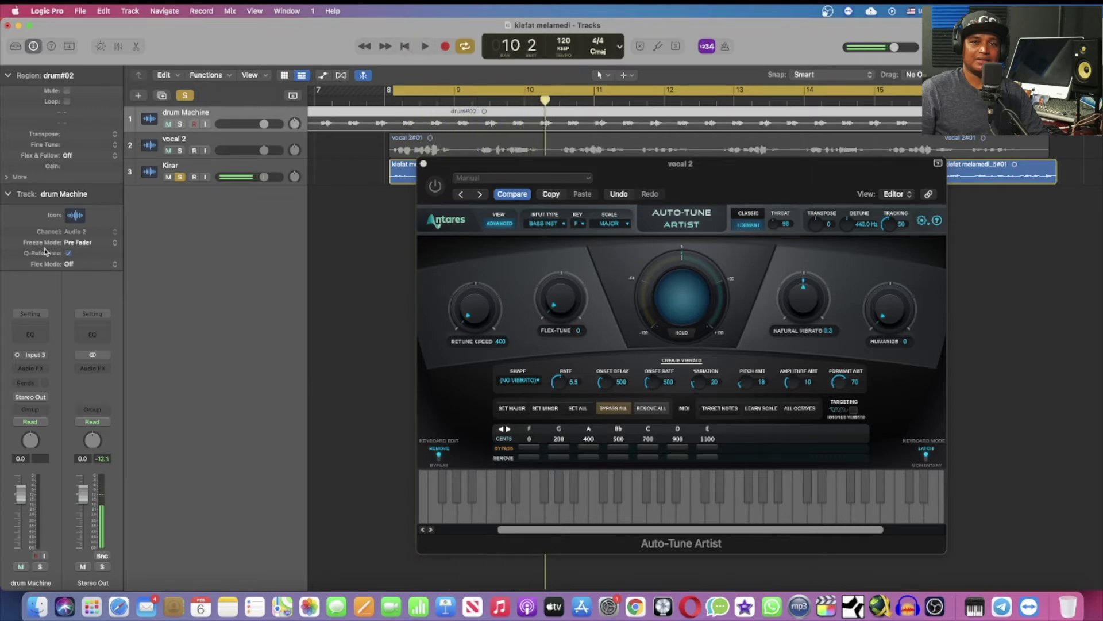
- Clear the solo and play a passage of all three tracks together
click(185, 95)
click(426, 47)
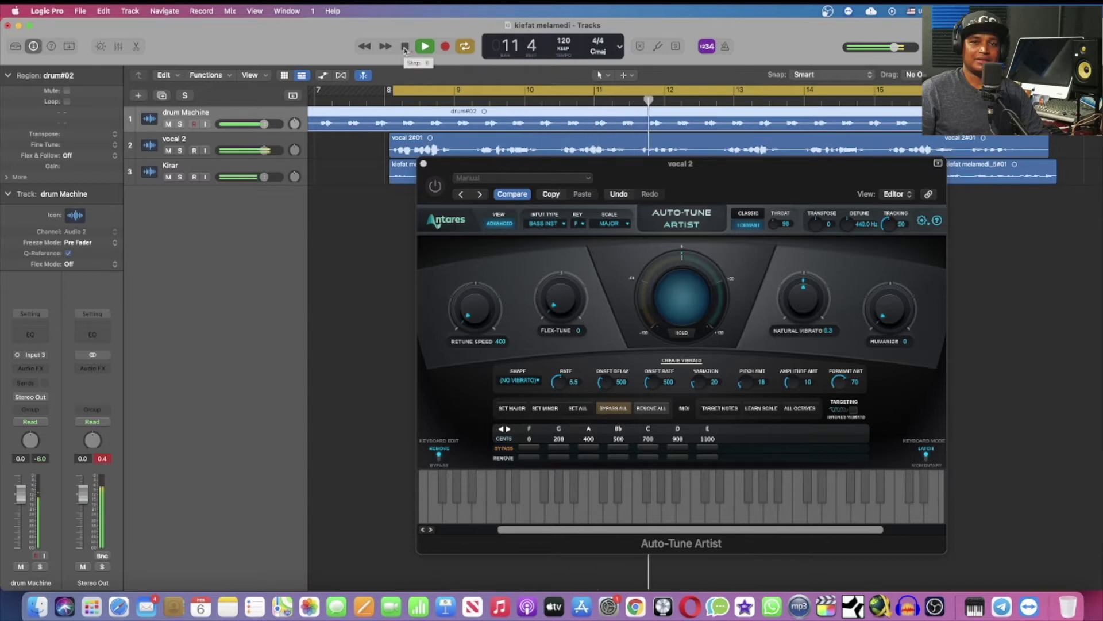
click(405, 47)
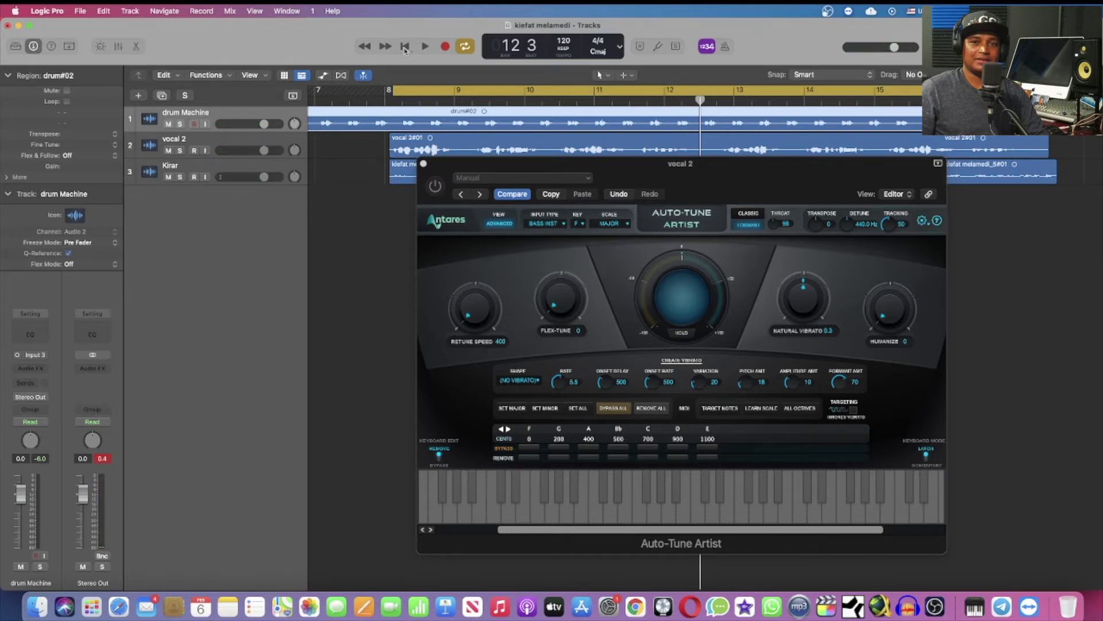
- Show the mixer, solo the vocal 2 track, and listen to it with its effects bypassed
key(x)
key(s)
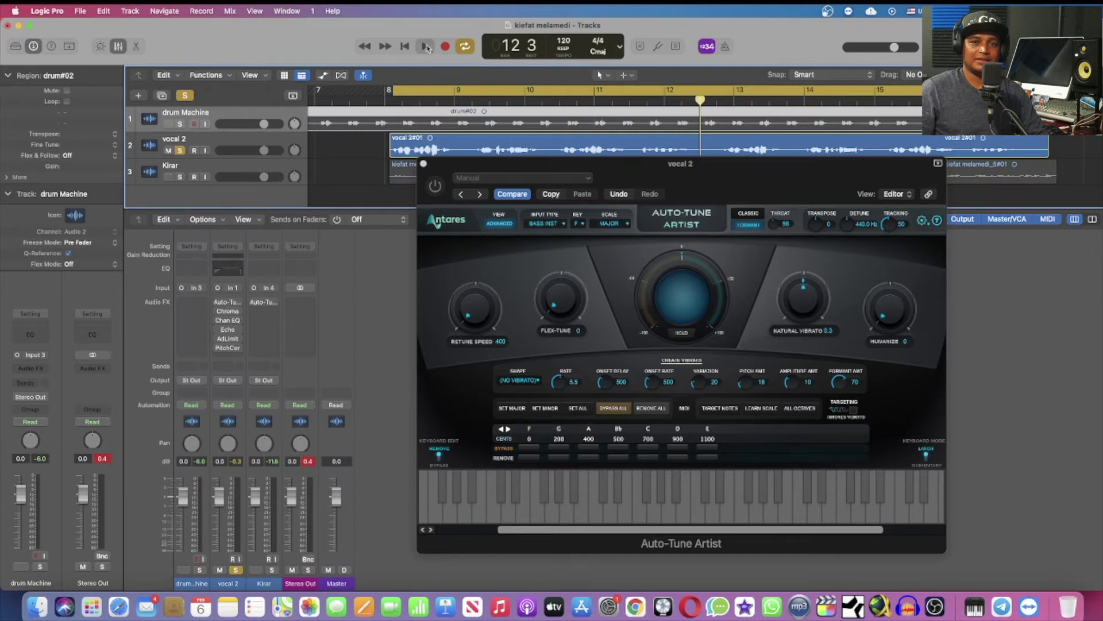
click(426, 47)
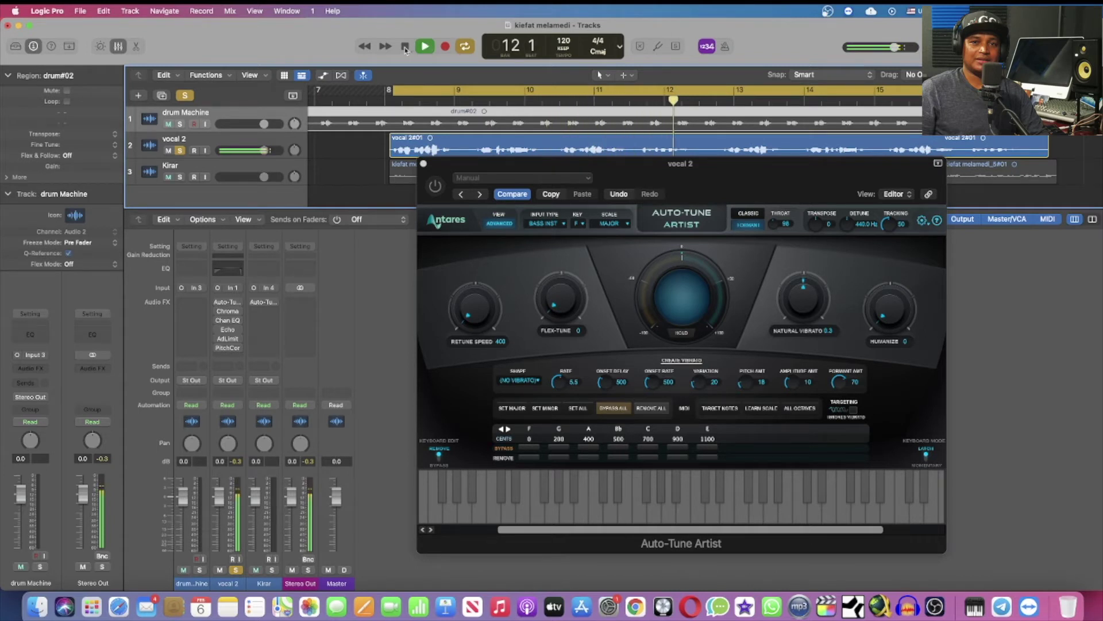
click(405, 47)
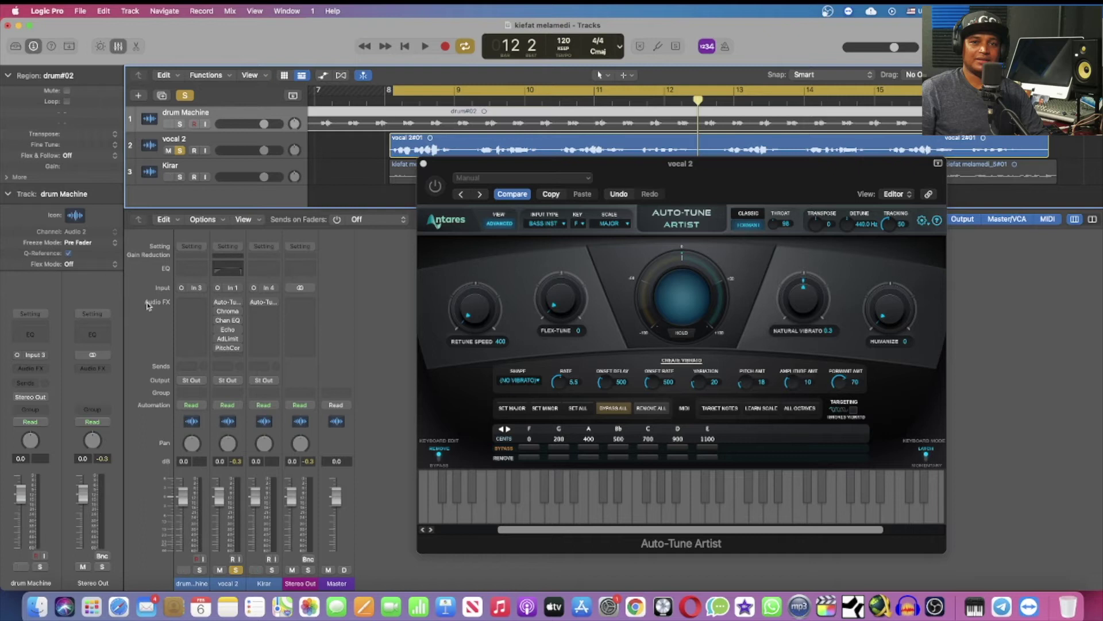
- Enable the Auto-Tune plug-in on the vocal 2 channel and start playback
mouse_move(235, 349)
click(218, 302)
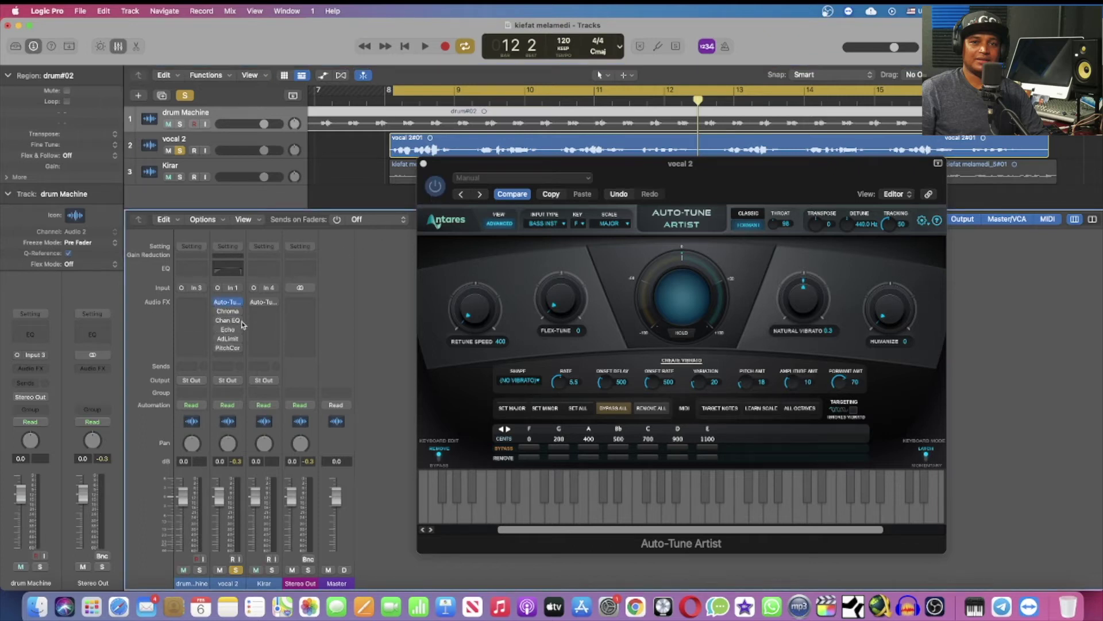
click(425, 46)
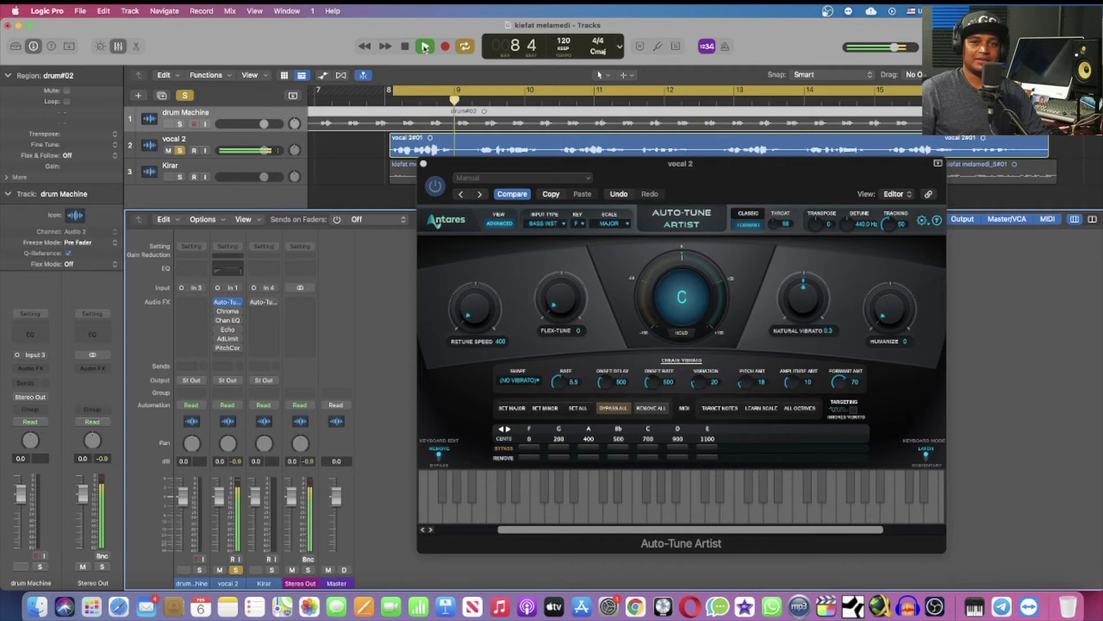
- Set Auto-Tune Artist to the Chromatic scale, key C and Soprano input type, and audition the vocal
click(628, 225)
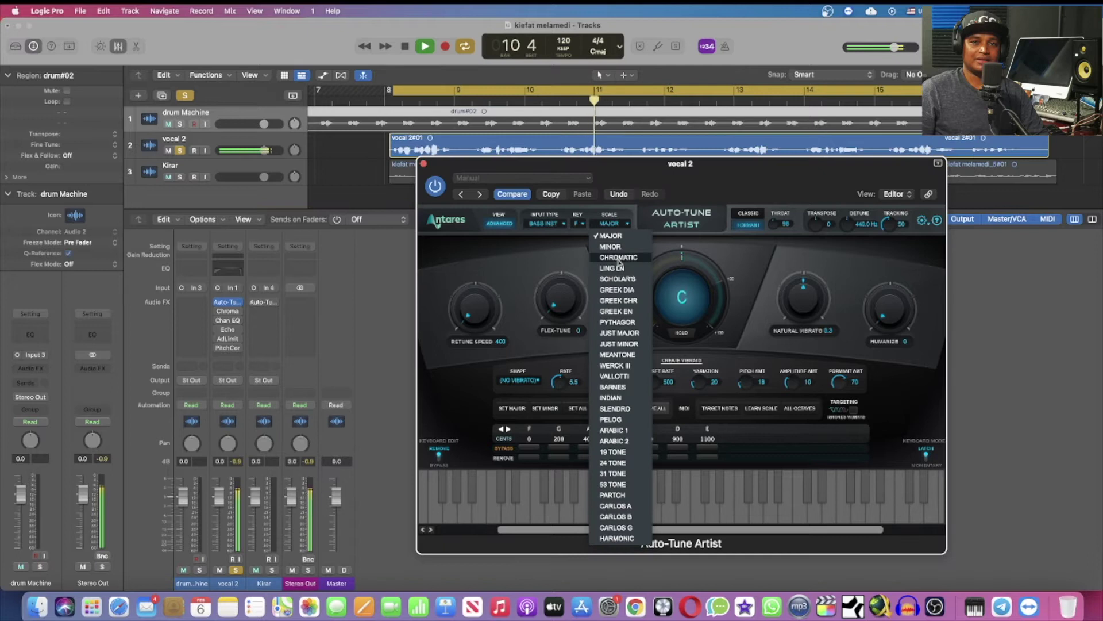
click(596, 246)
click(577, 223)
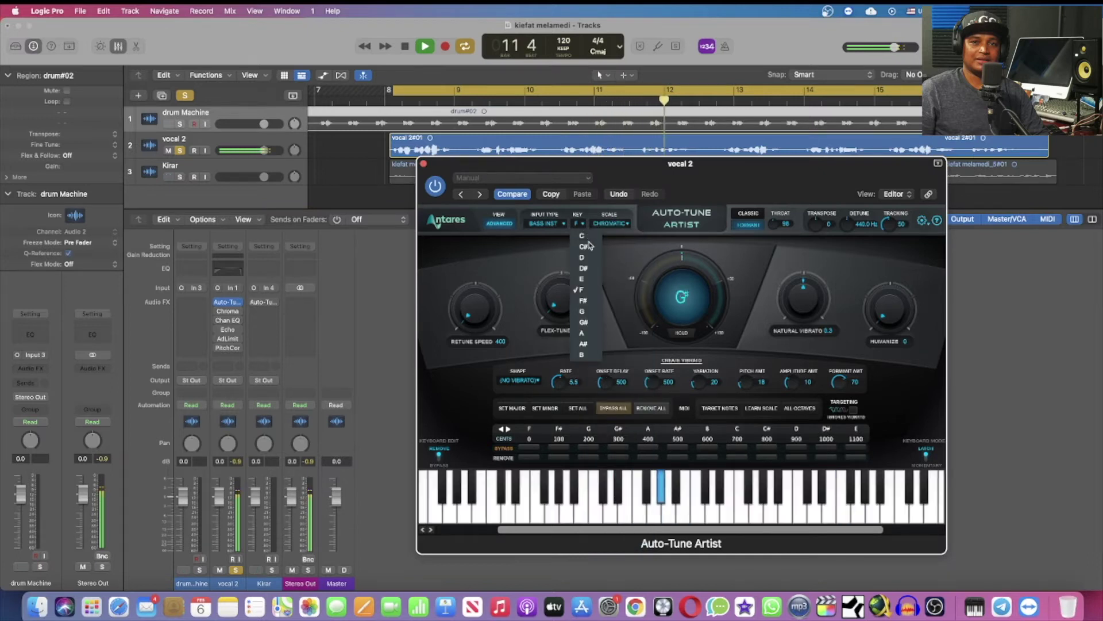
click(580, 236)
click(561, 227)
click(406, 46)
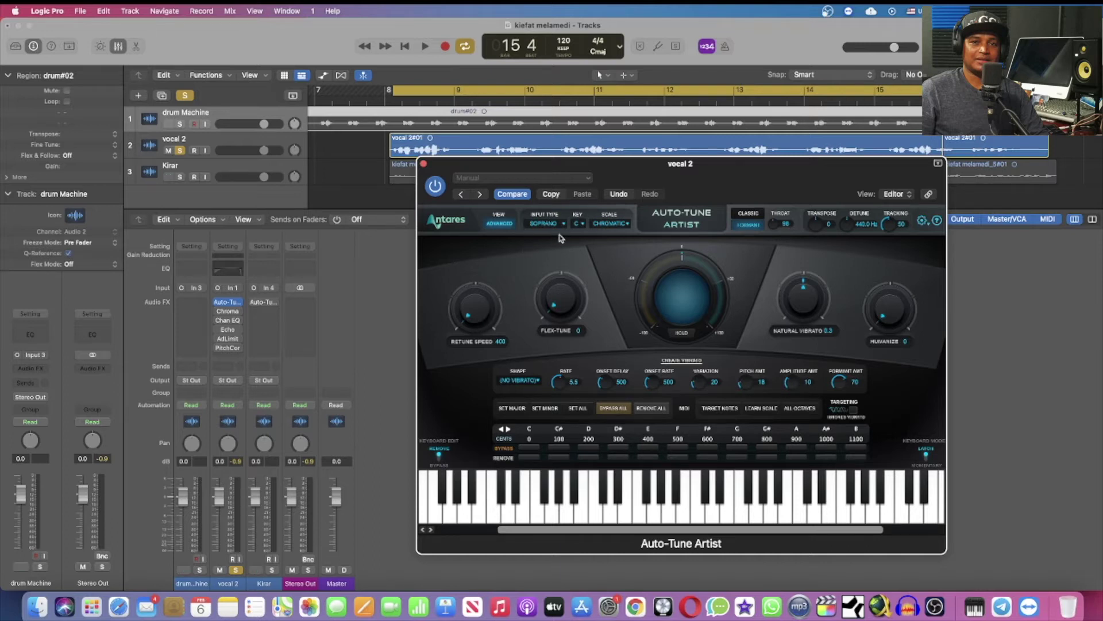
click(424, 46)
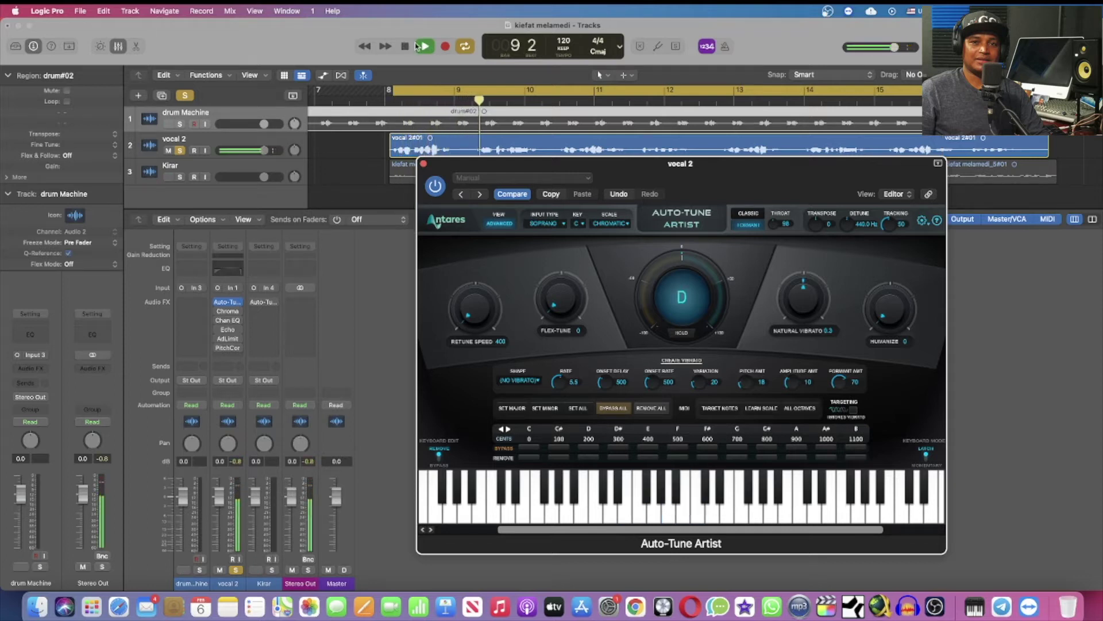
click(405, 47)
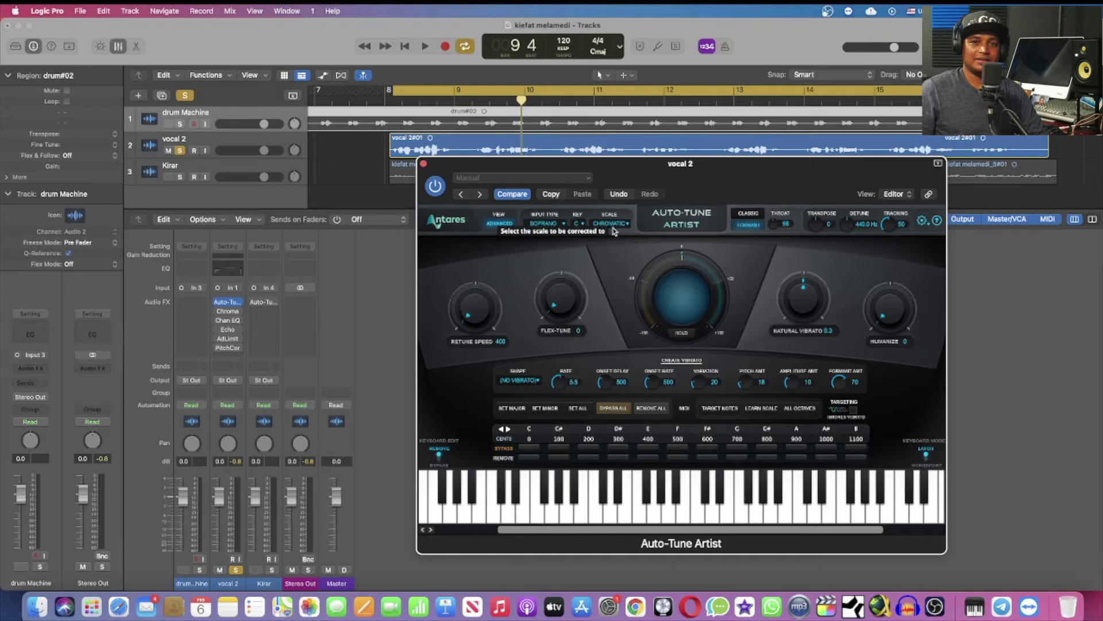
- Set the Auto-Tune input type to Alto/Tenor and the key to F
click(558, 224)
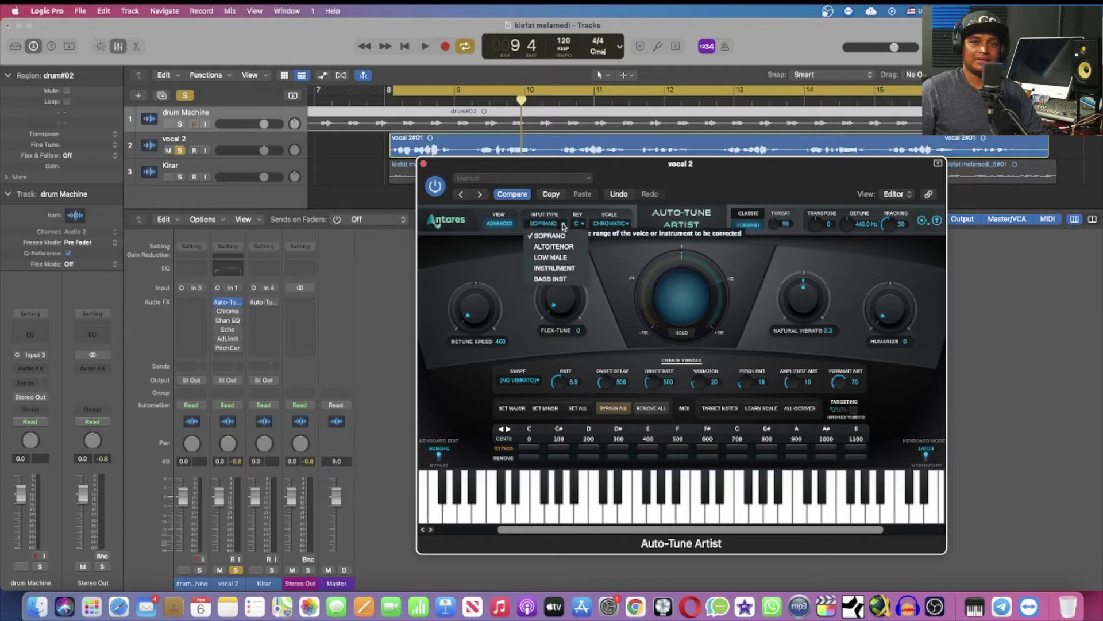
click(554, 246)
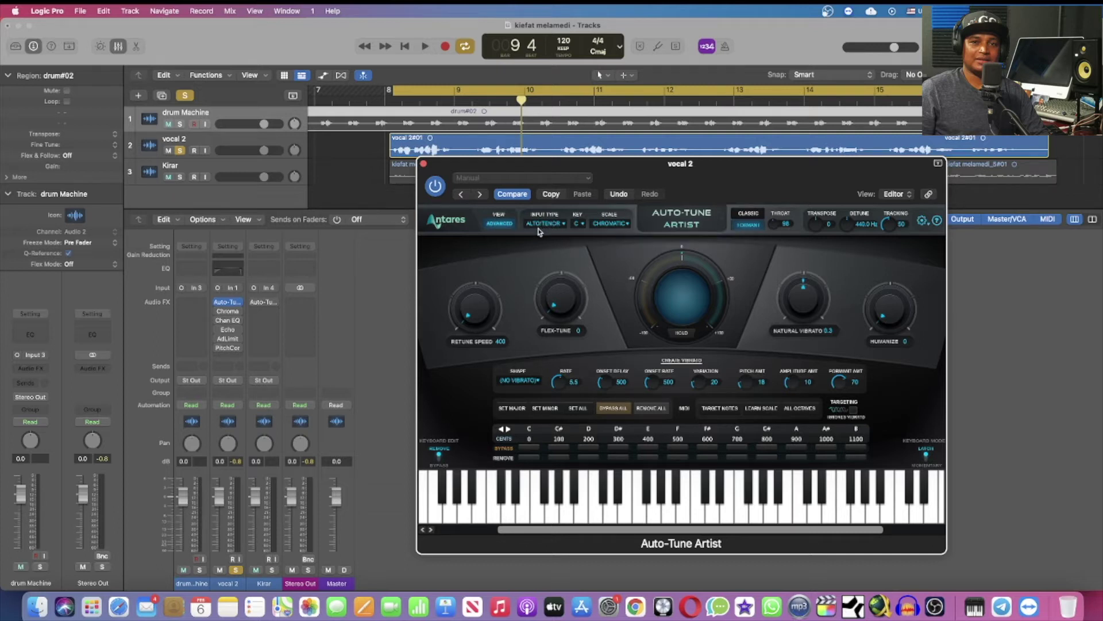
click(582, 224)
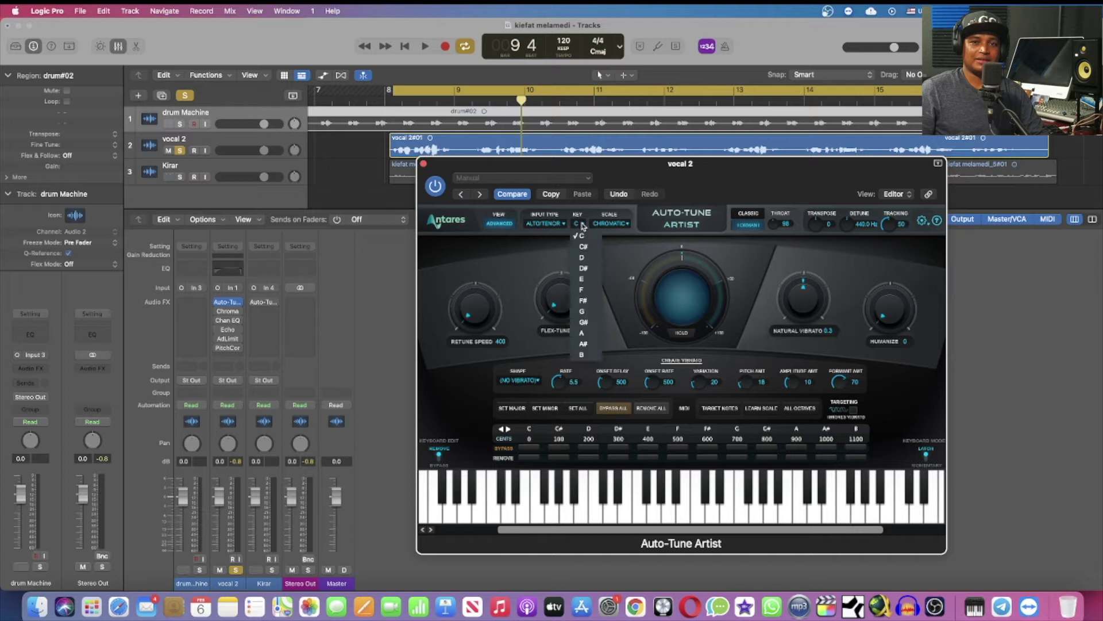
click(582, 289)
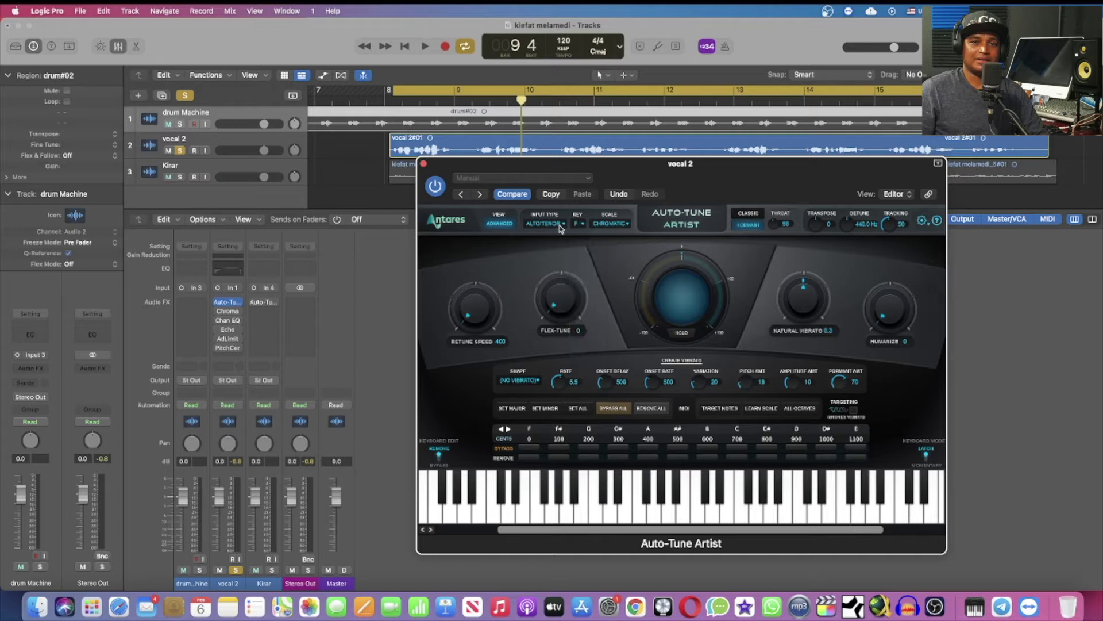
- Look through the available Auto-Tune scales without changing the choice, and play back the tuned vocal
click(628, 224)
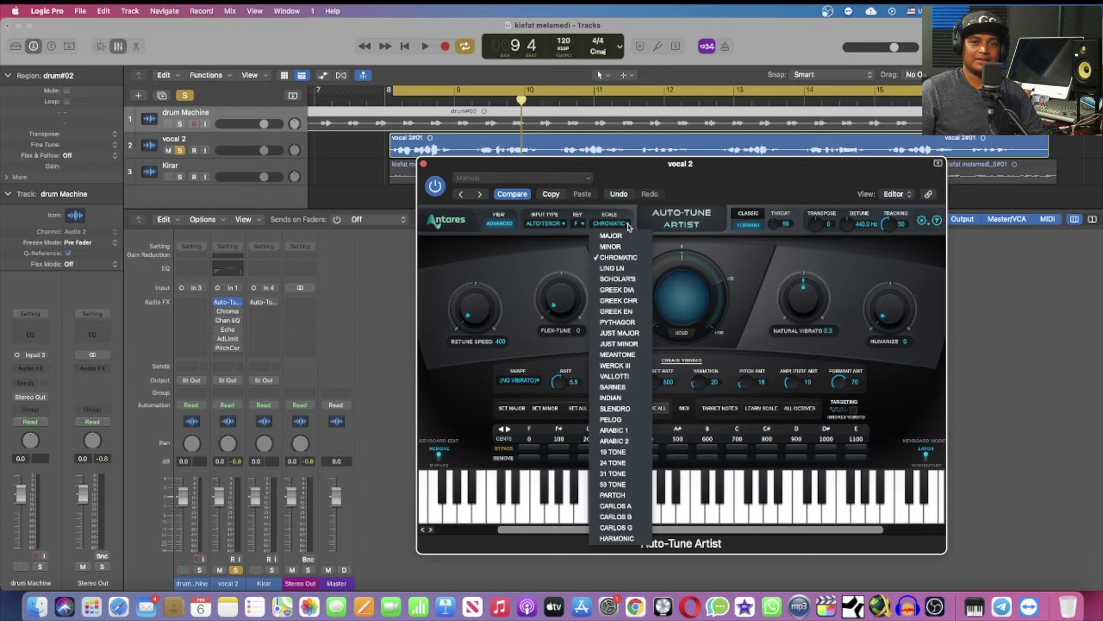
click(426, 46)
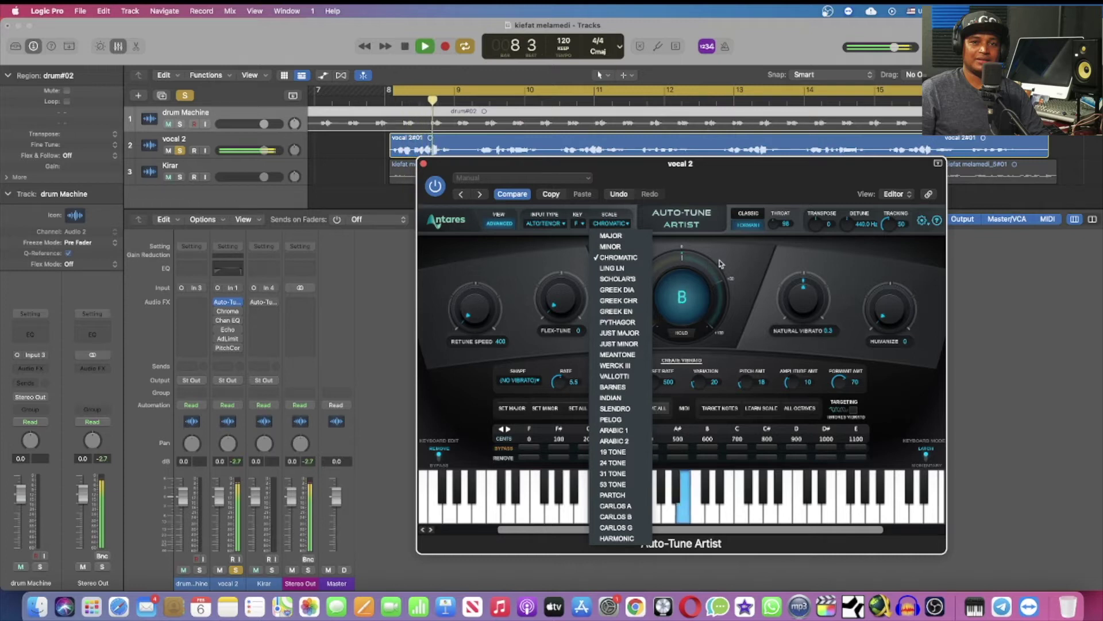
click(750, 257)
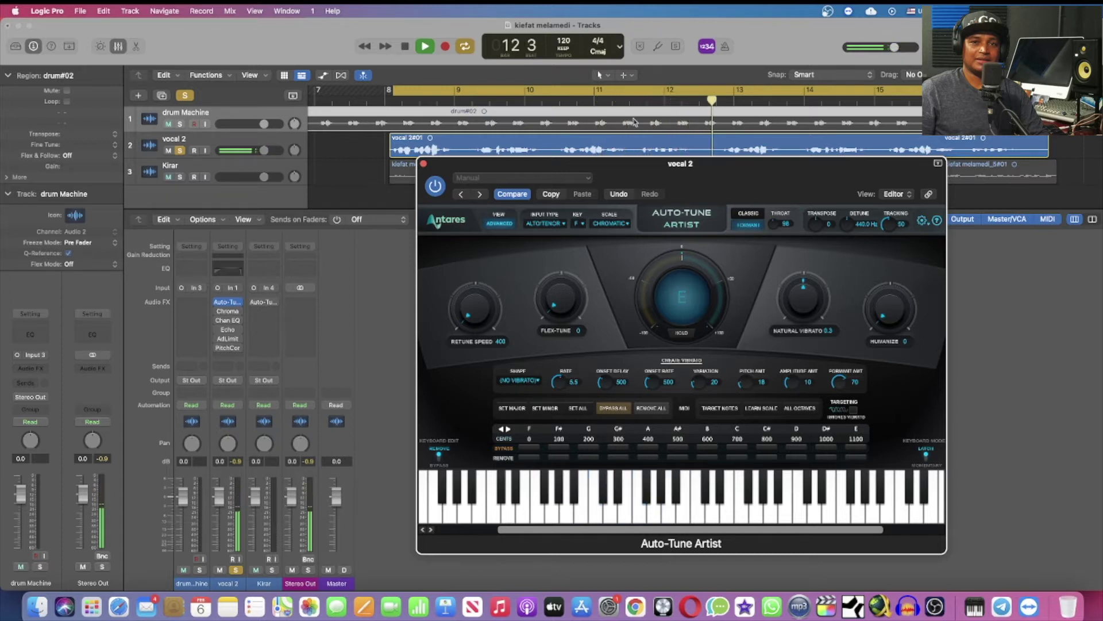
click(405, 46)
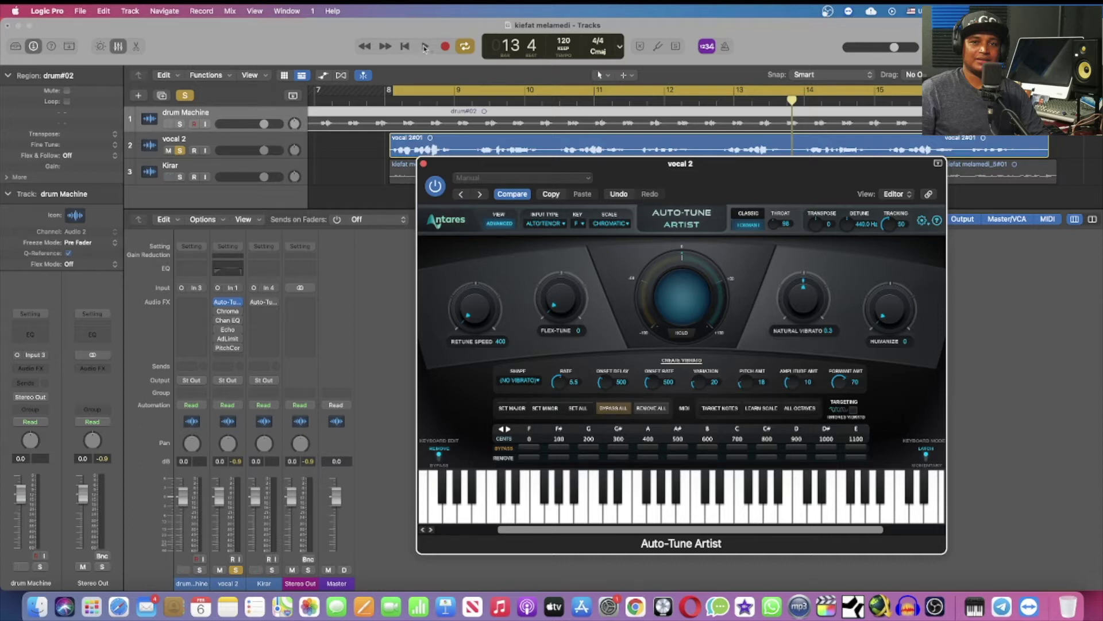
click(425, 46)
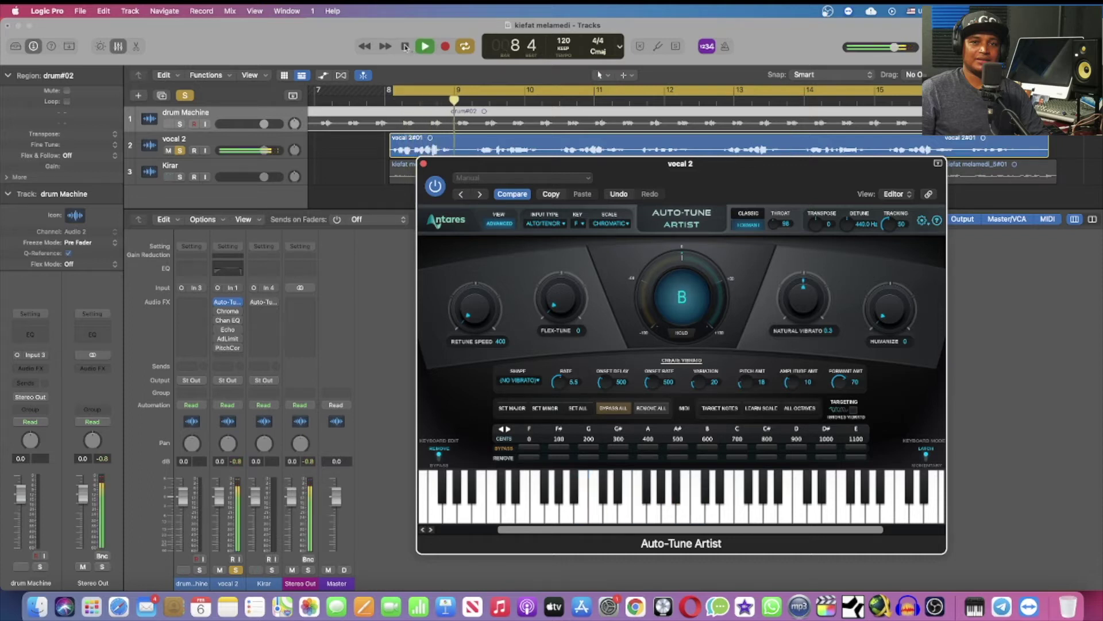
click(405, 47)
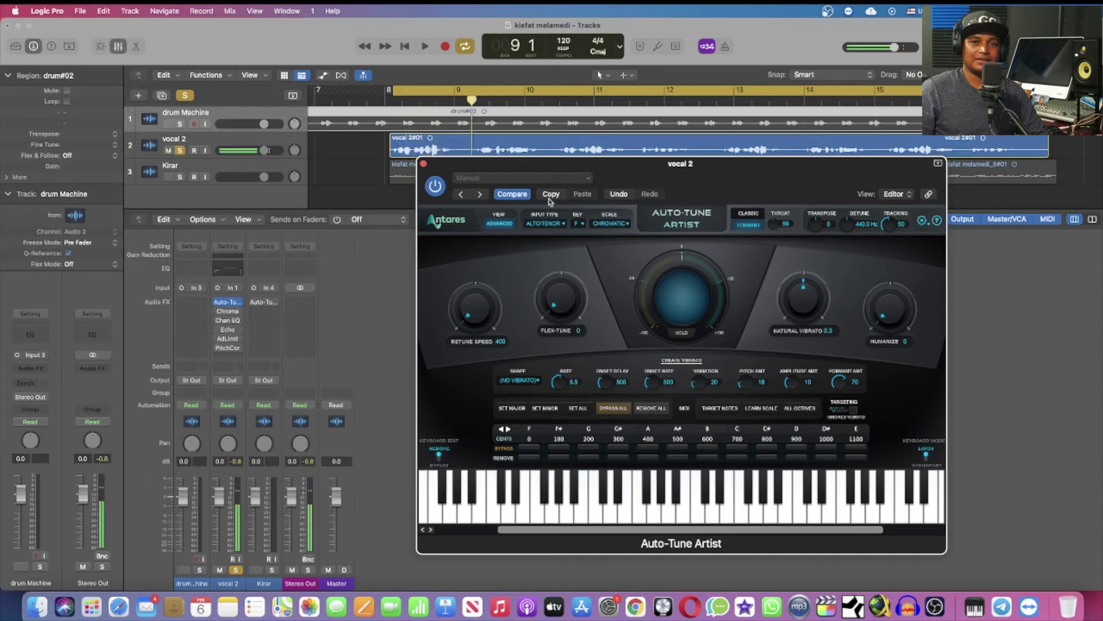
- Set the Auto-Tune scale to Major and play back a short passage of the vocal
click(625, 224)
click(622, 236)
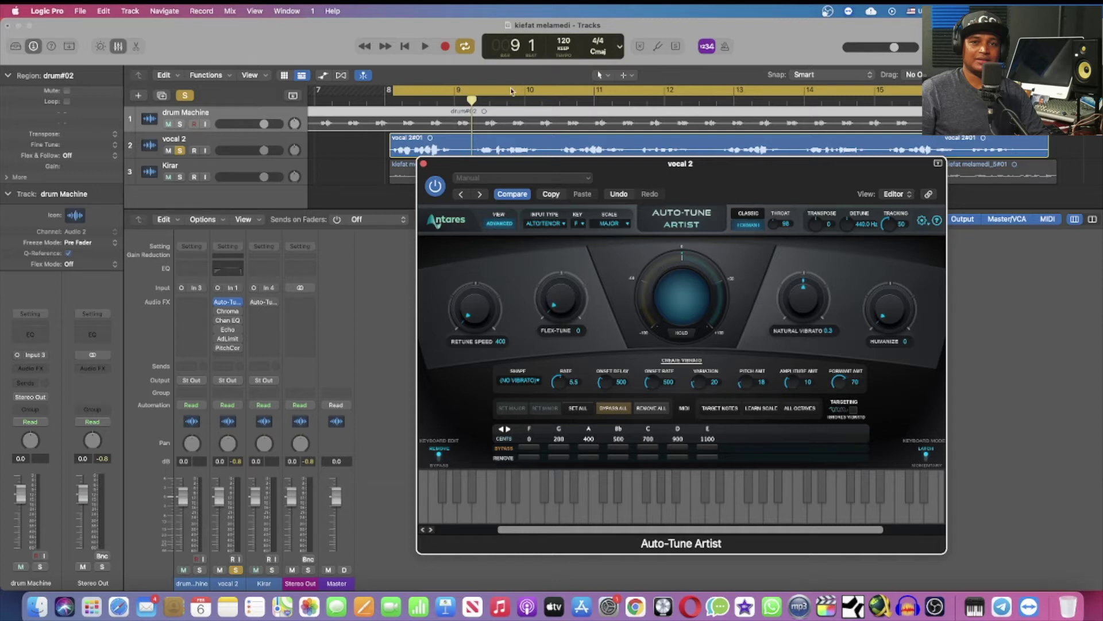
click(426, 46)
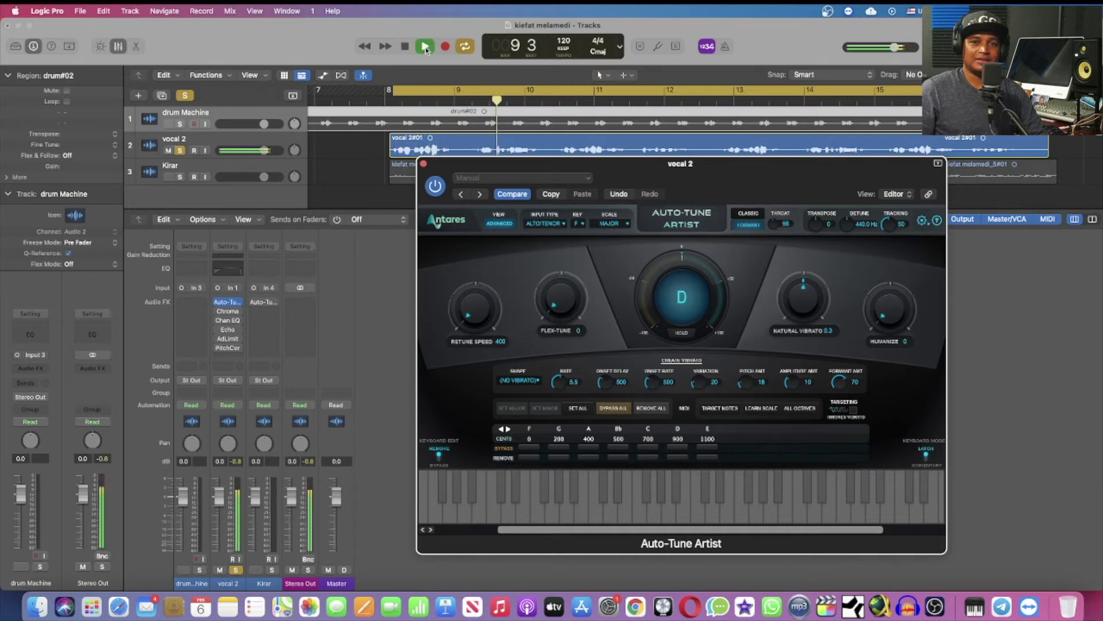
click(405, 47)
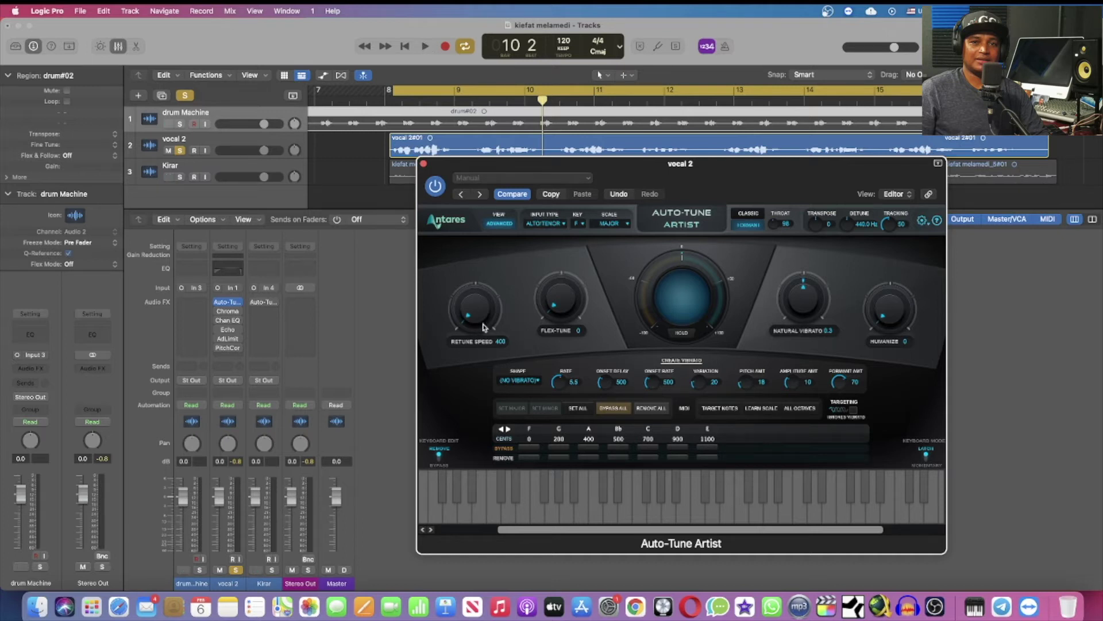
- Set the Auto-Tune Retune Speed to 0 during playback and audition the vocal again
click(425, 47)
drag(474, 307, 461, 269)
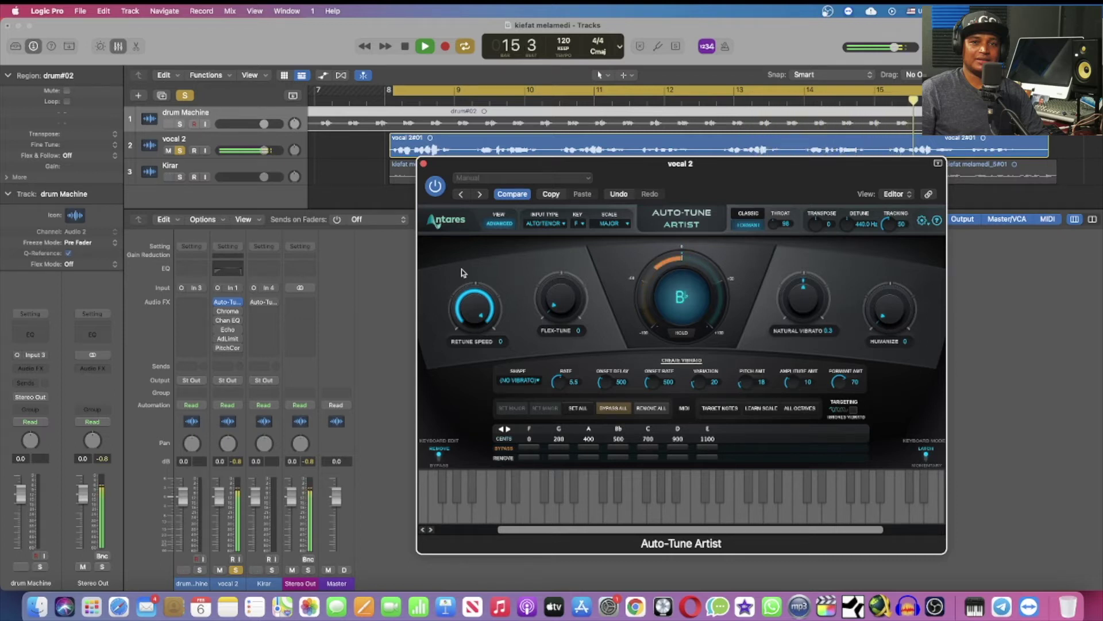
click(404, 47)
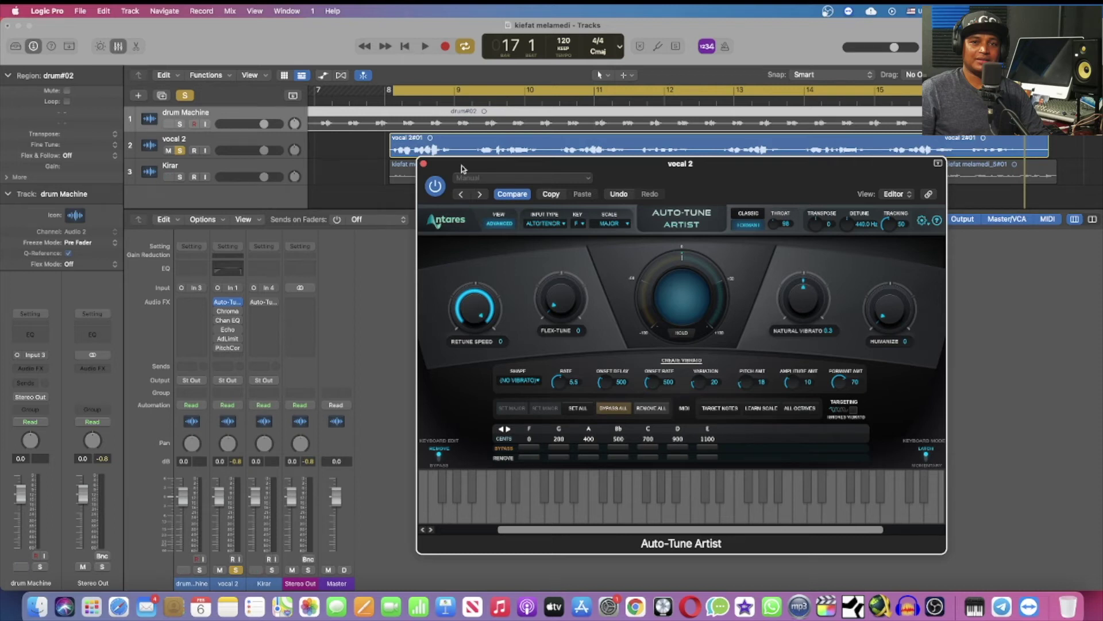
click(426, 46)
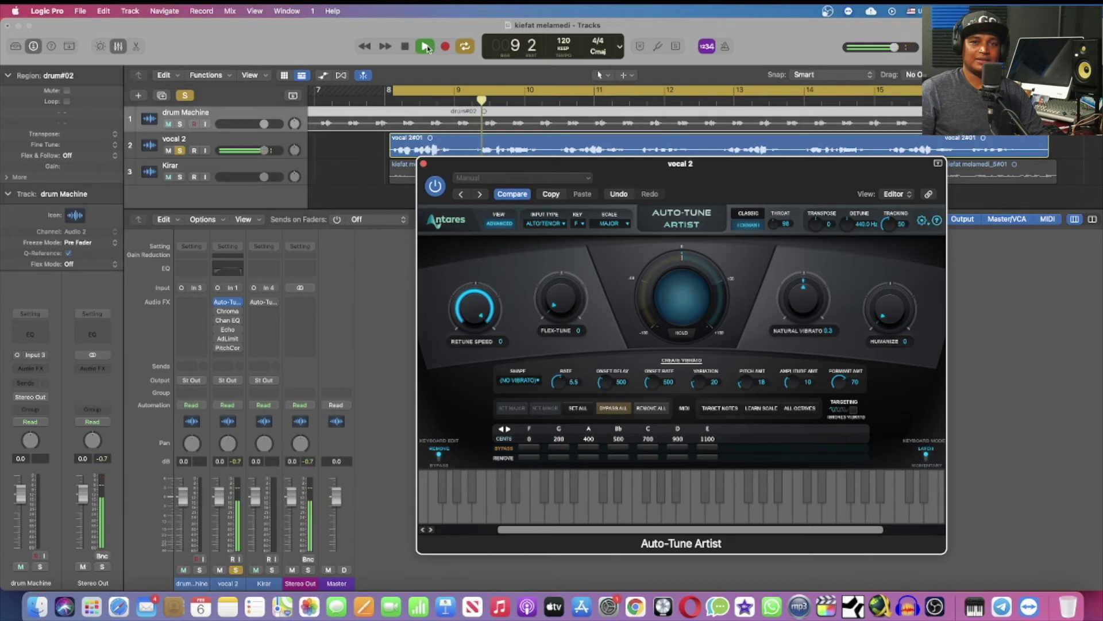
click(407, 48)
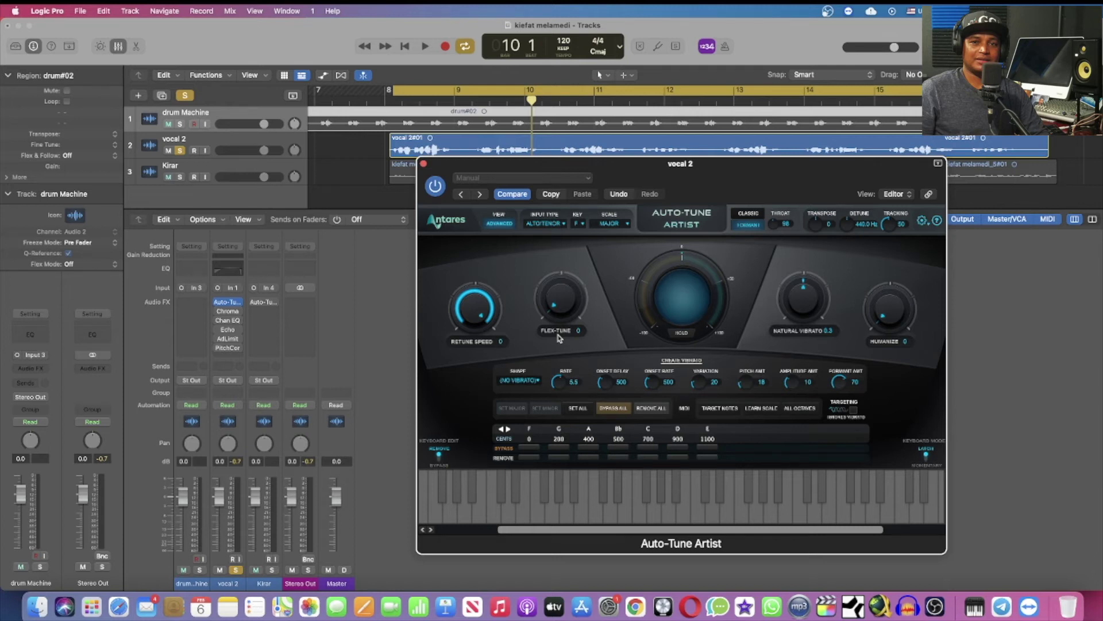
- Raise Flex-Tune to 52 while the soloed vocal plays, and stop playback
key(space)
drag(555, 315, 553, 300)
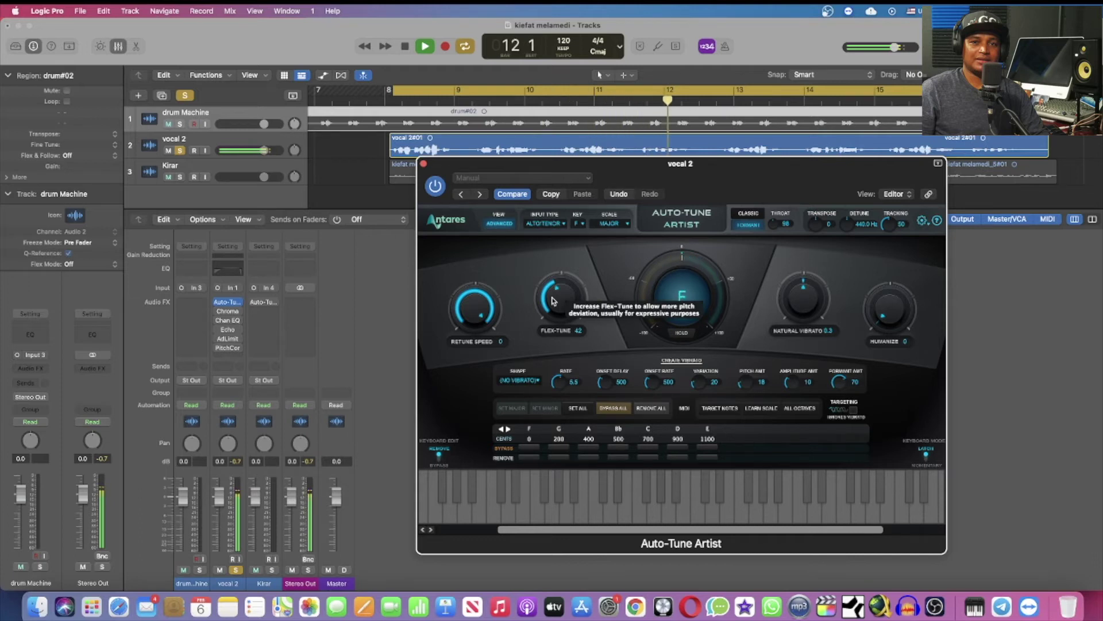
drag(553, 301, 552, 293)
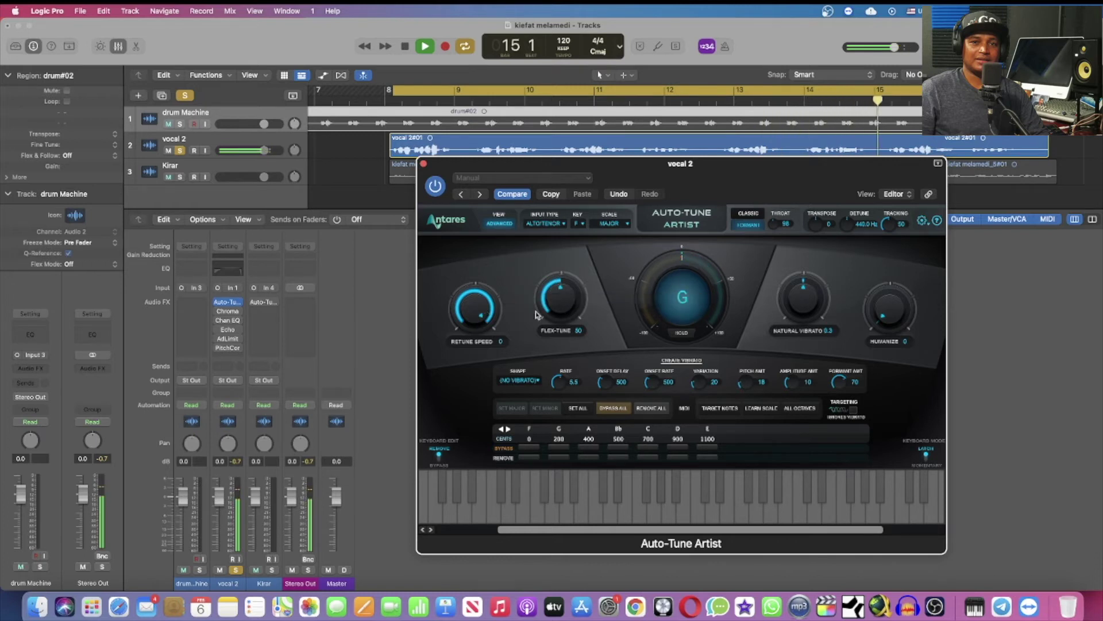
drag(553, 311, 553, 309)
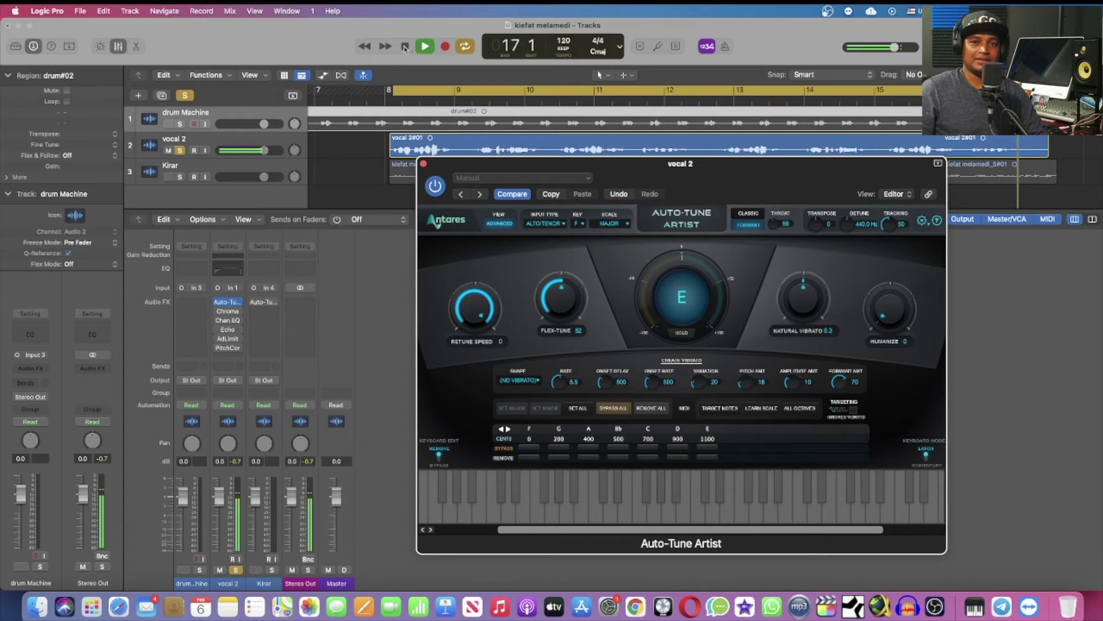
click(405, 47)
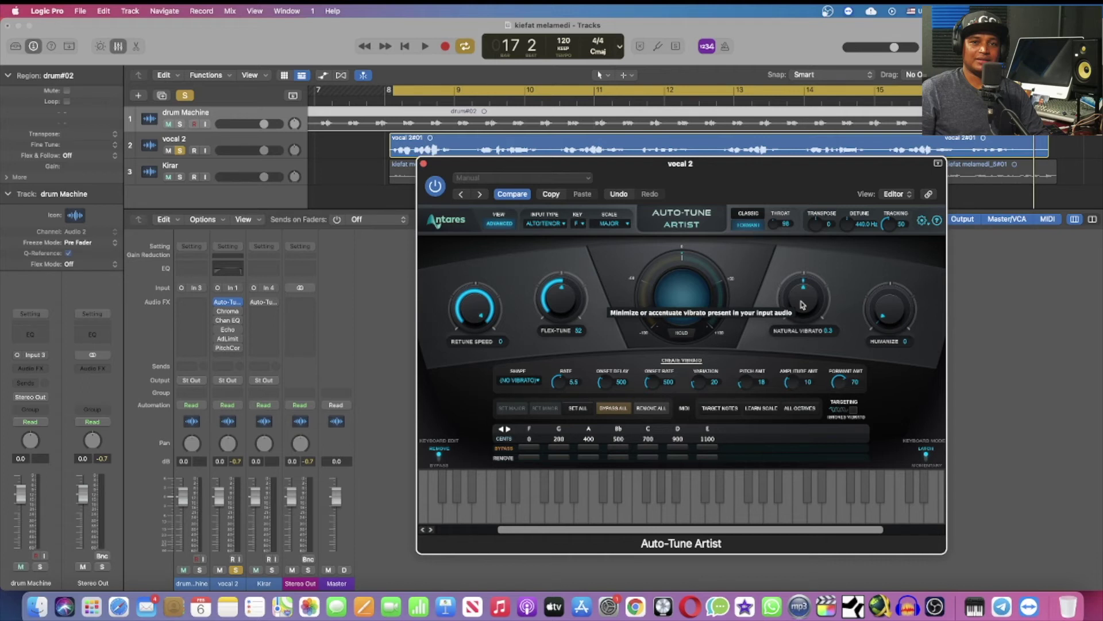
- Lower Natural Vibrato to -0.5 and audition the vocal
drag(802, 305, 799, 303)
click(425, 48)
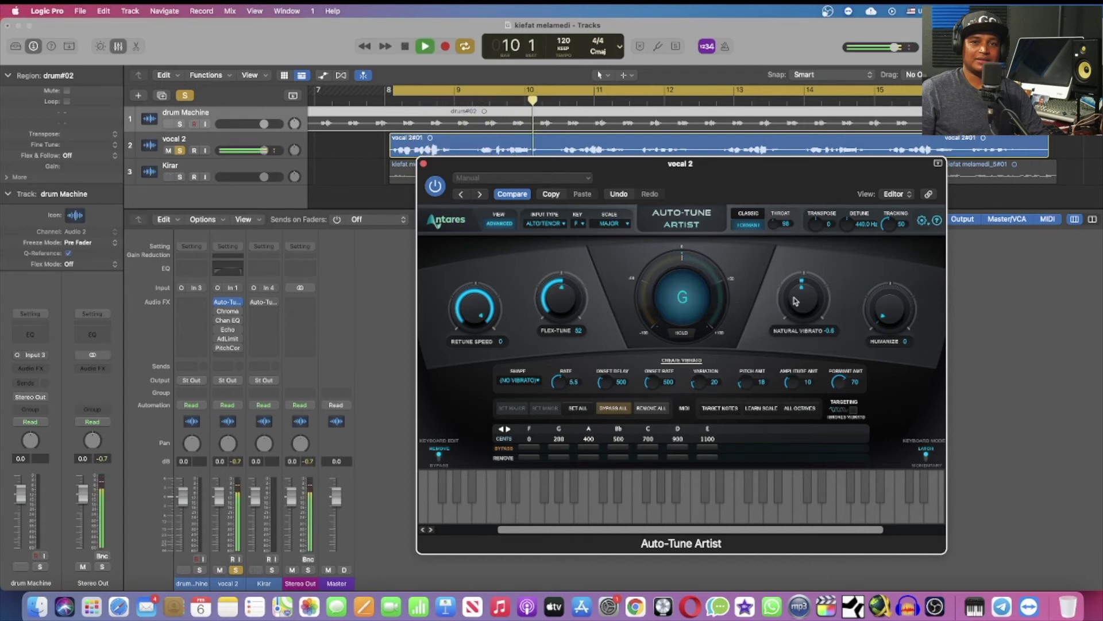
click(405, 47)
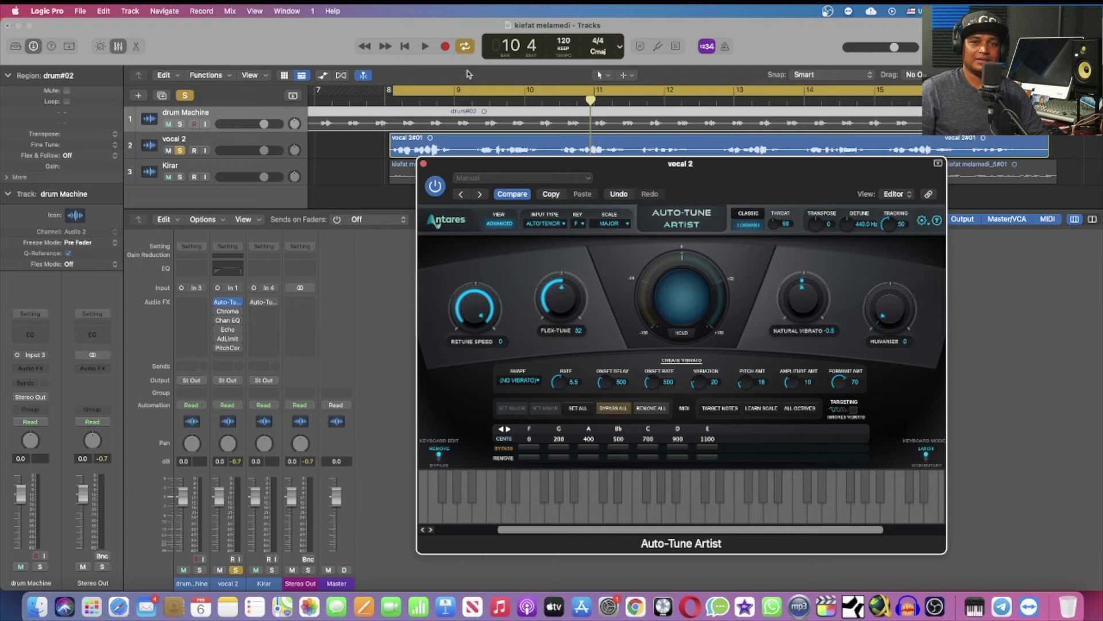
- Turn off solo on the vocal 2 track during playback to hear it with the drum Machine and Kirar tracks
click(422, 48)
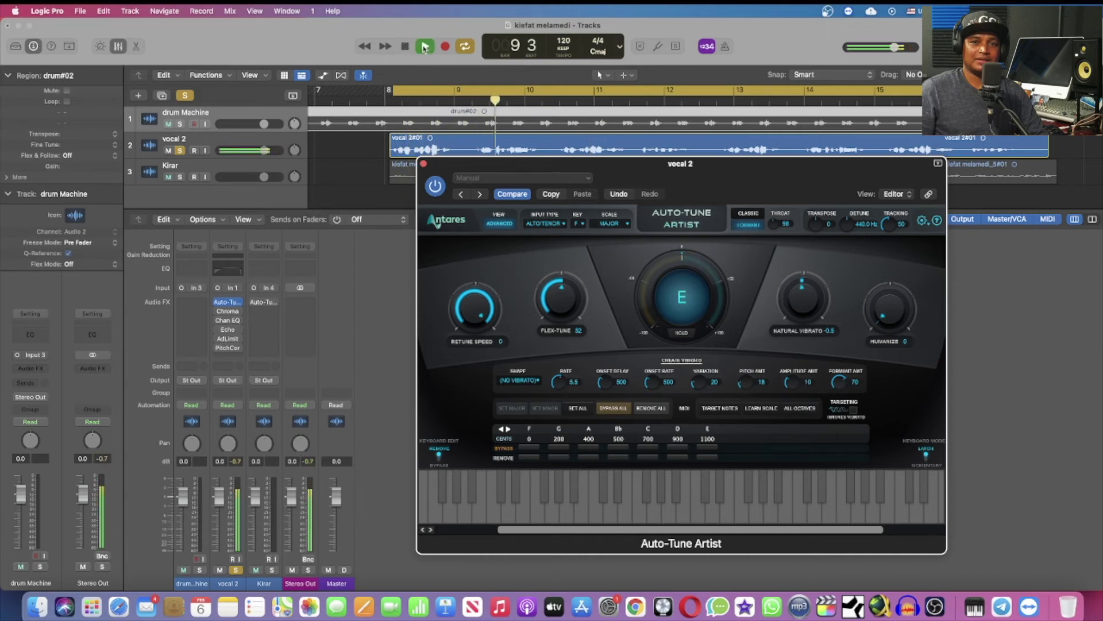
click(180, 150)
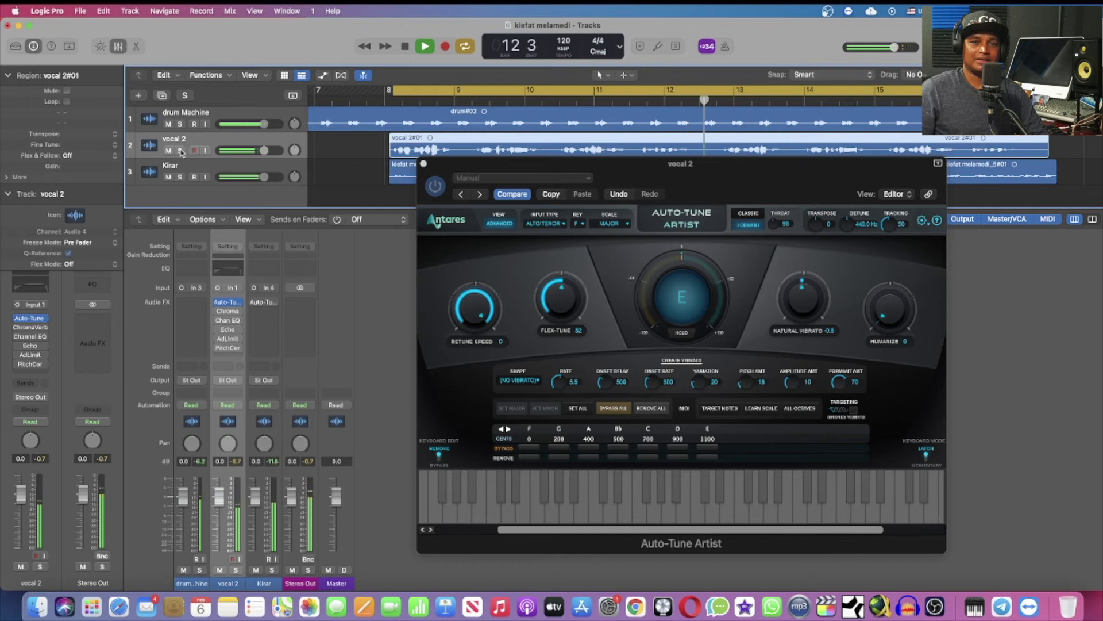
click(404, 48)
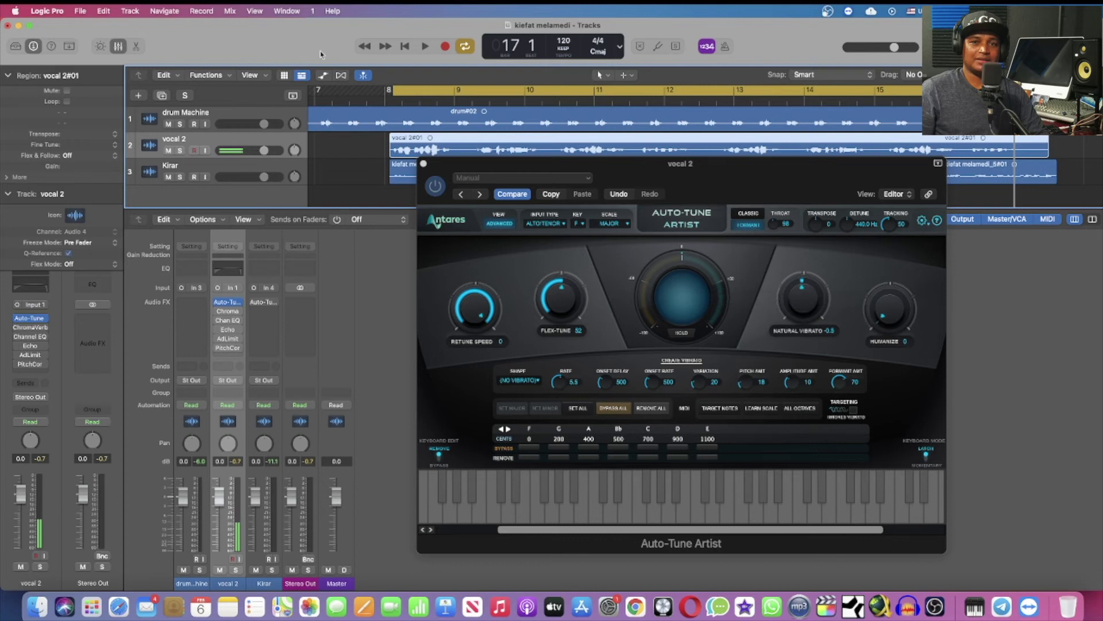
- Raise the Auto-Tune Humanize amount to 15 while the full mix plays, and stop playback
click(424, 47)
click(884, 316)
drag(883, 316, 876, 305)
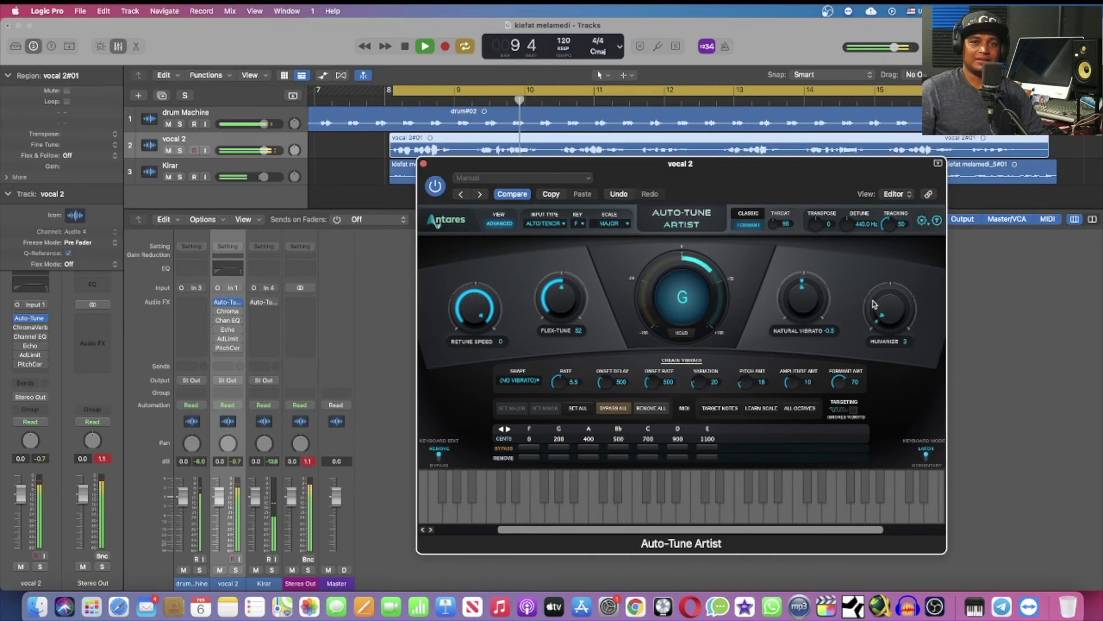
drag(882, 312, 878, 311)
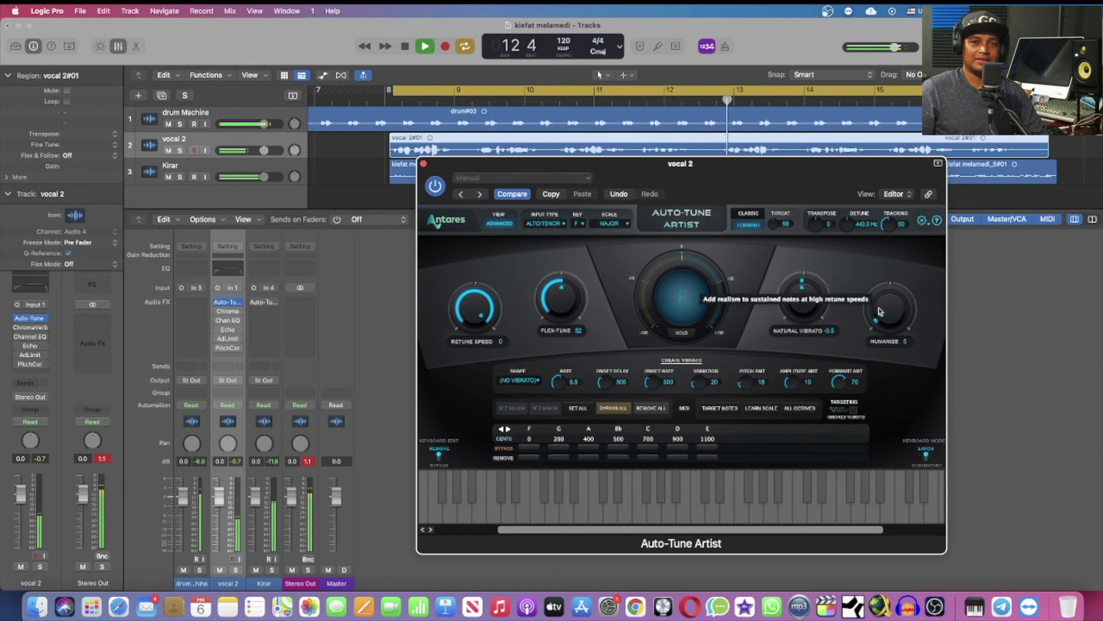
scroll(878, 308, up, 1)
scroll(878, 308, up, 1)
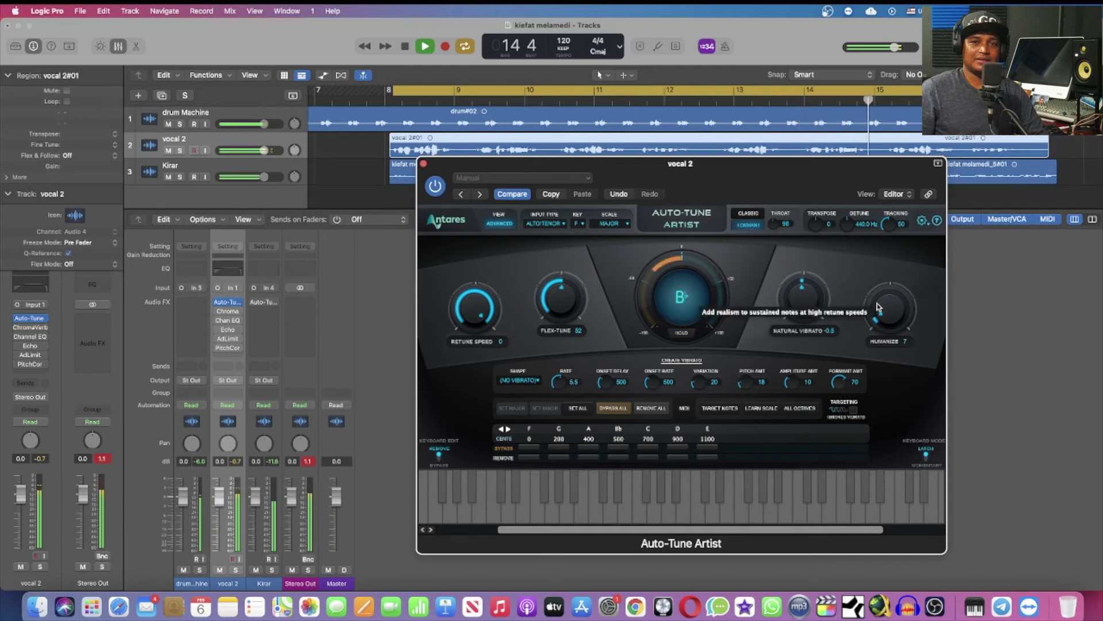
scroll(878, 310, up, 5)
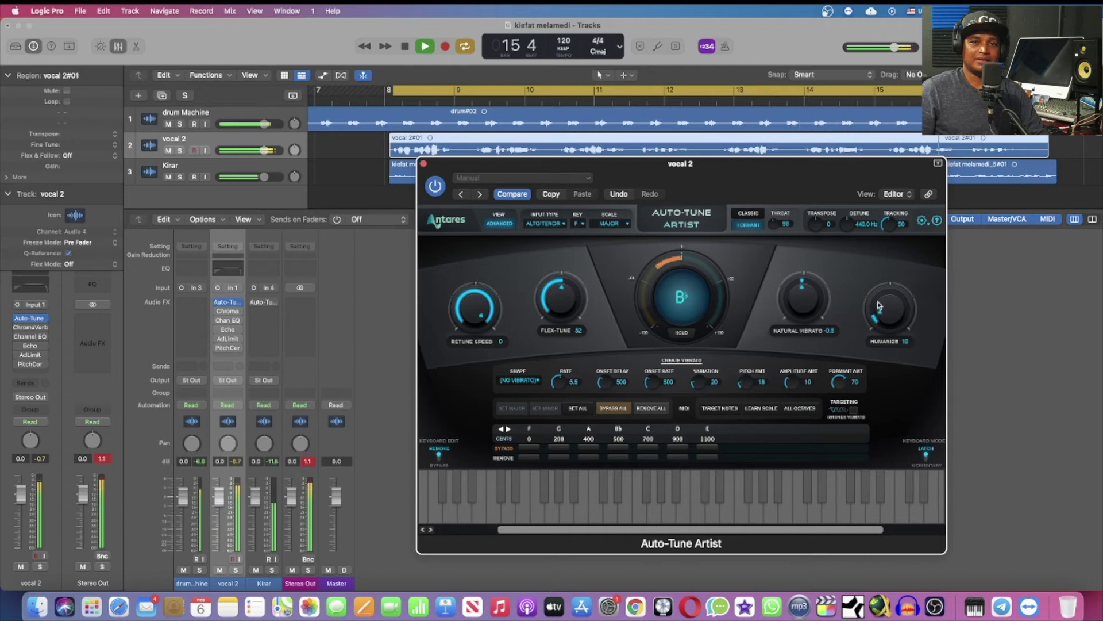
scroll(881, 310, up, 3)
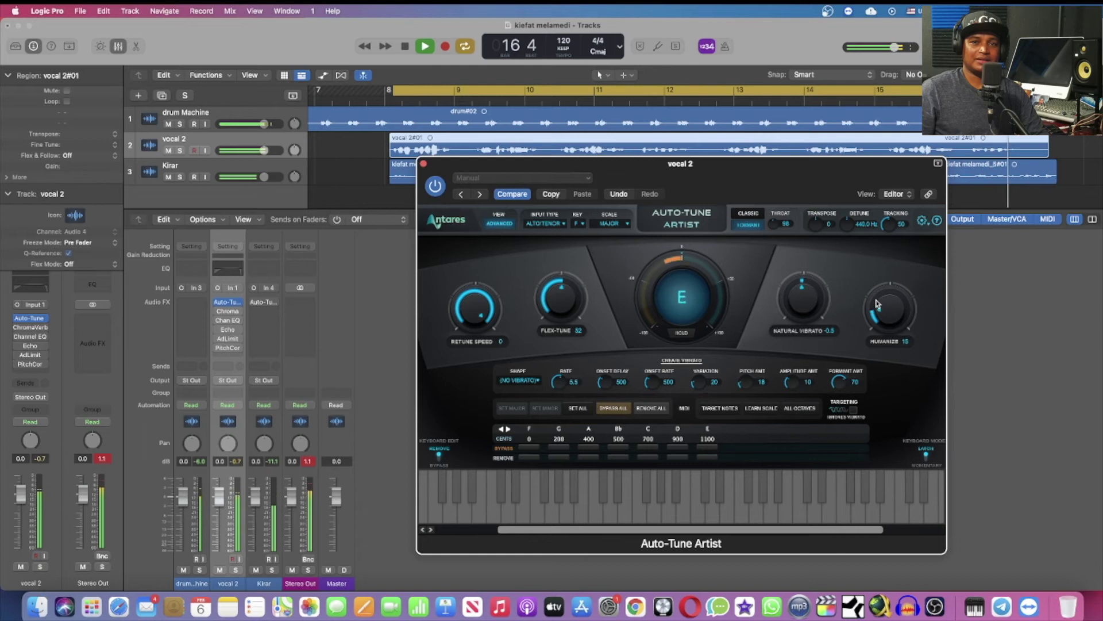
click(406, 47)
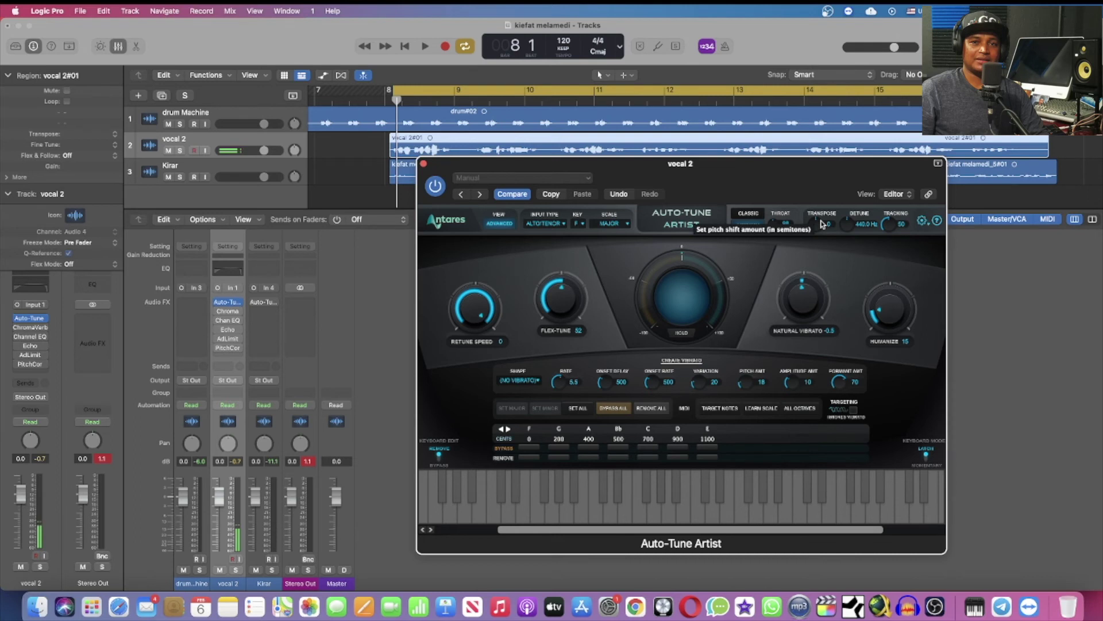
- Compare the tuned vocal 2 in solo and in the full mix, replaying the opening bars of the cycle
click(424, 47)
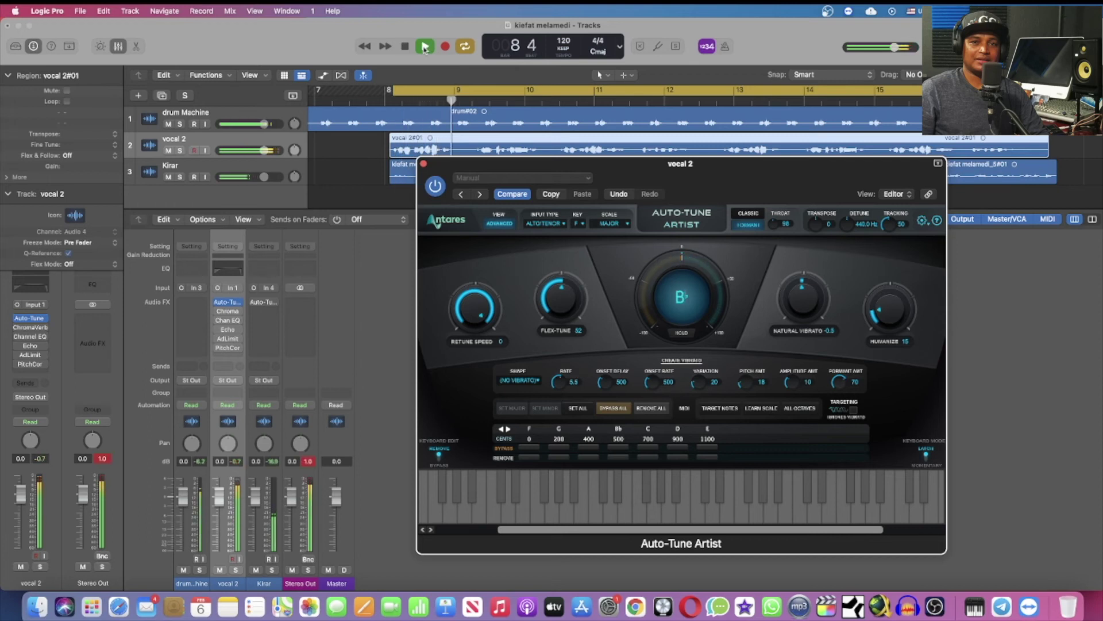
click(180, 151)
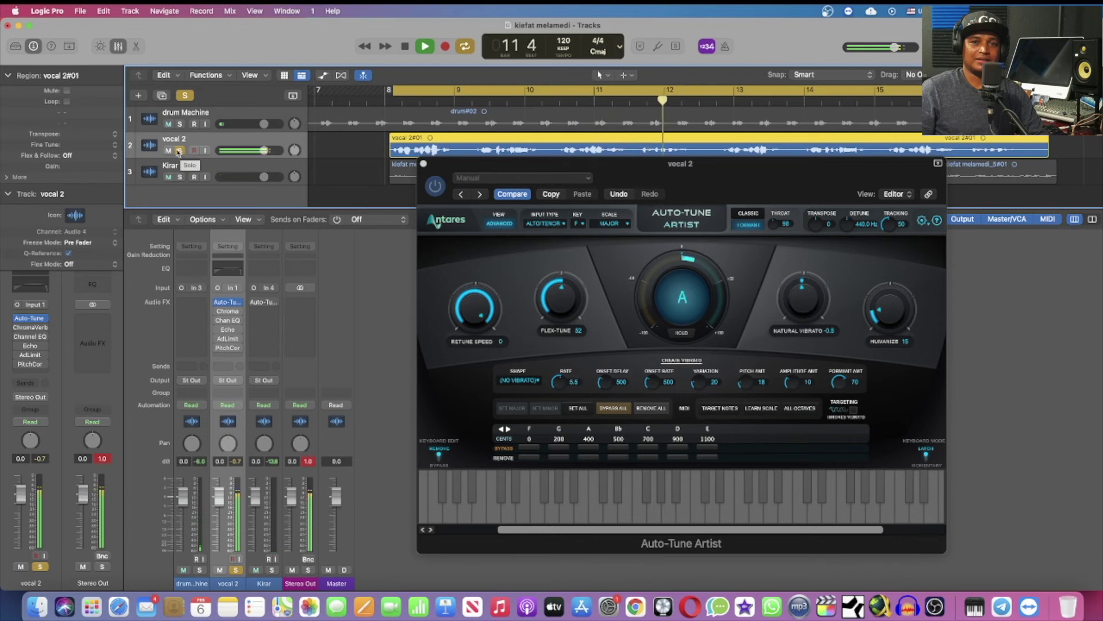
click(179, 151)
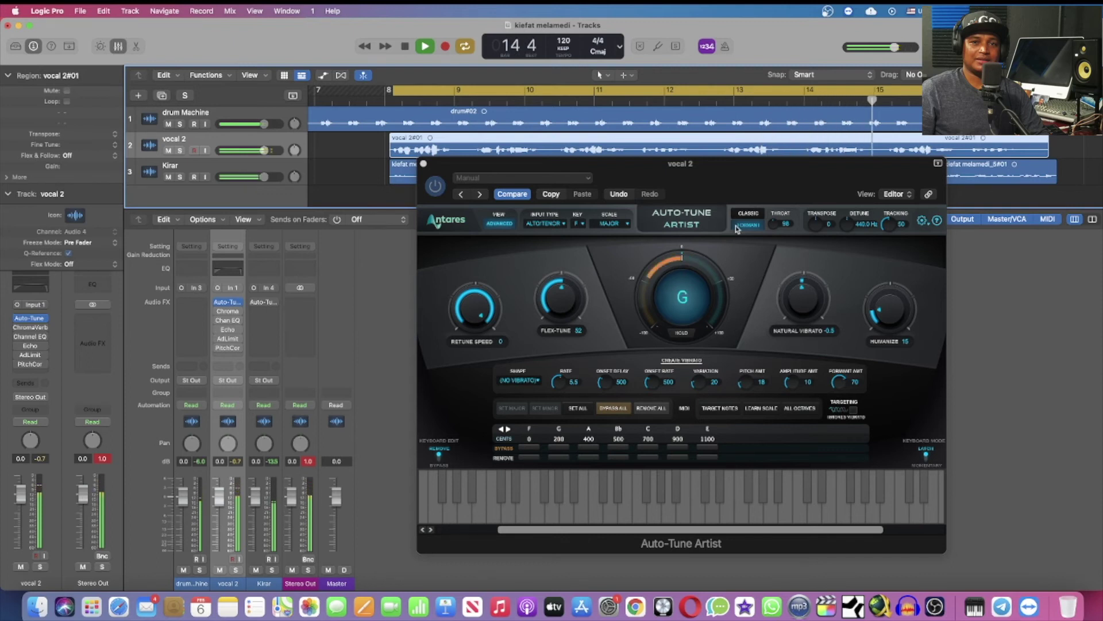
click(406, 47)
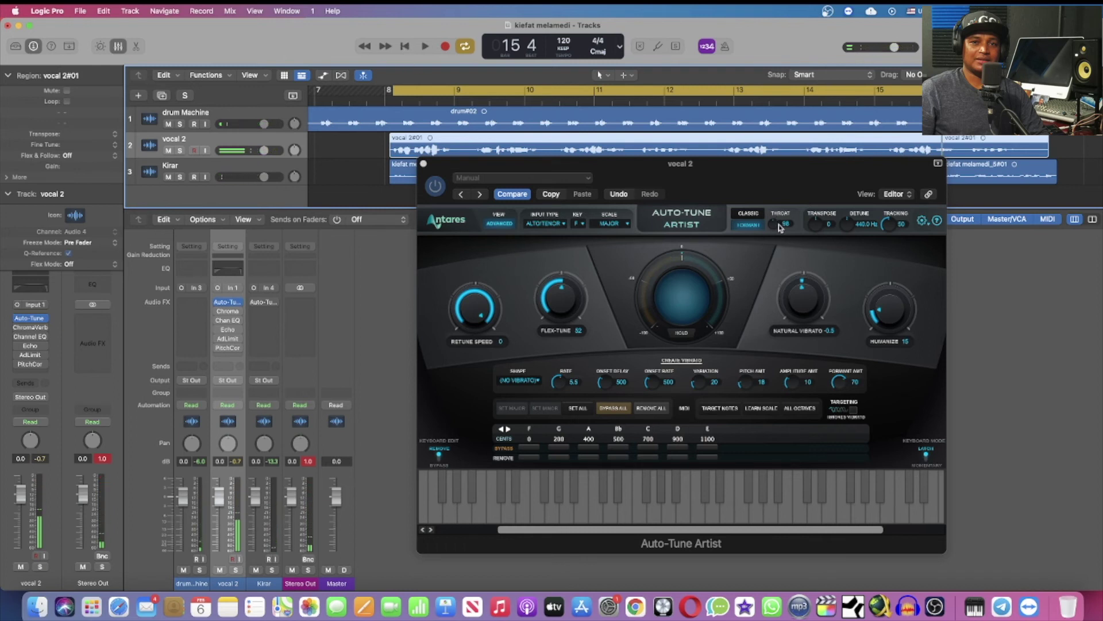
click(425, 49)
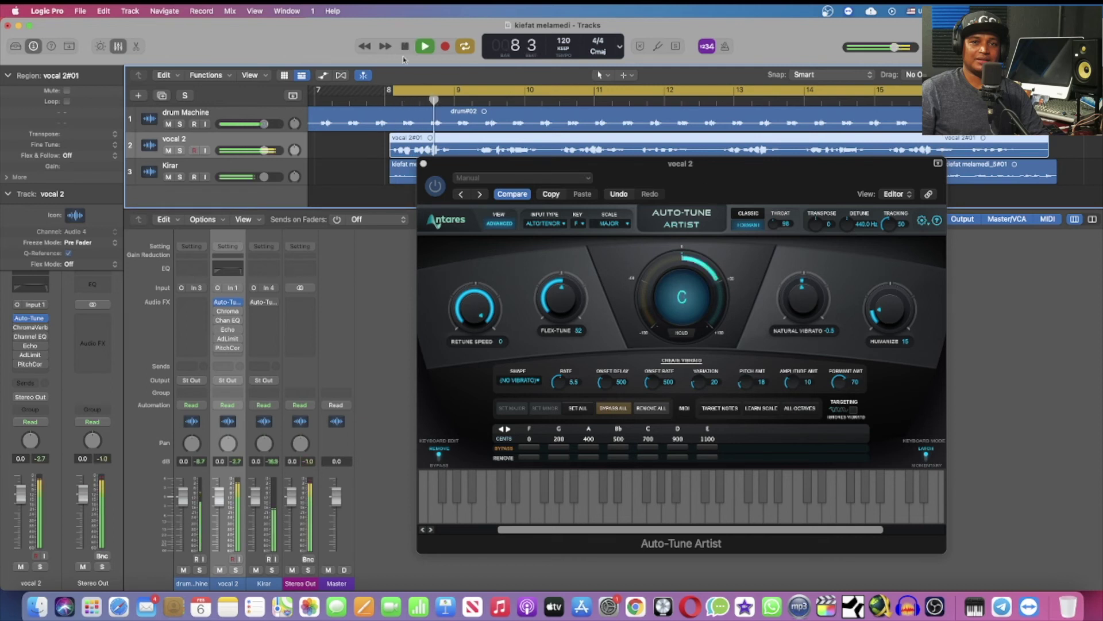
click(406, 46)
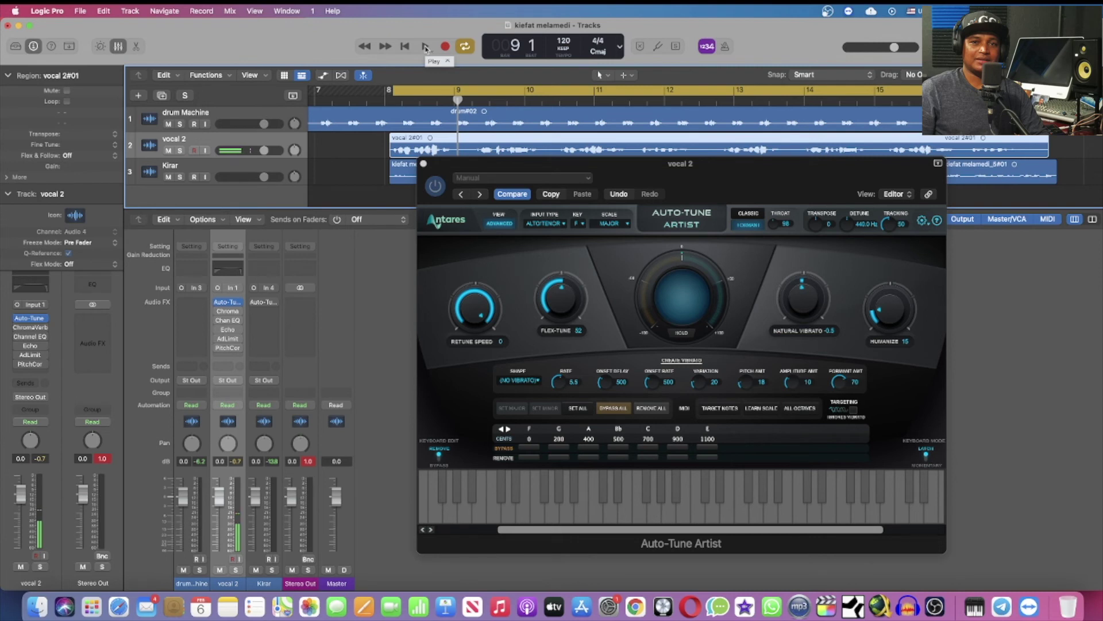
click(426, 47)
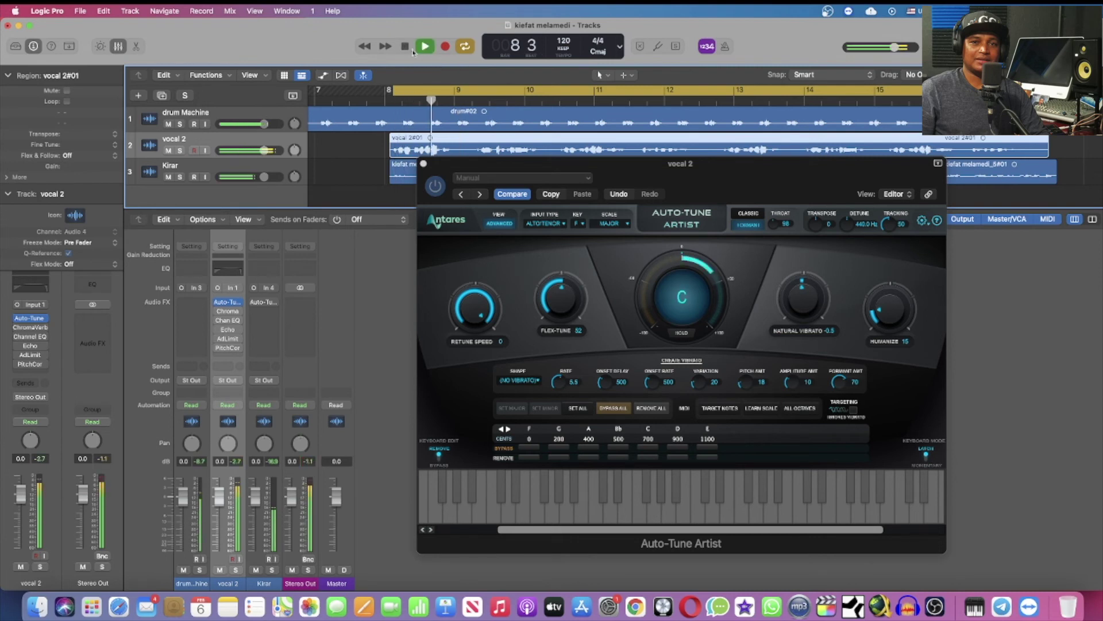
click(405, 47)
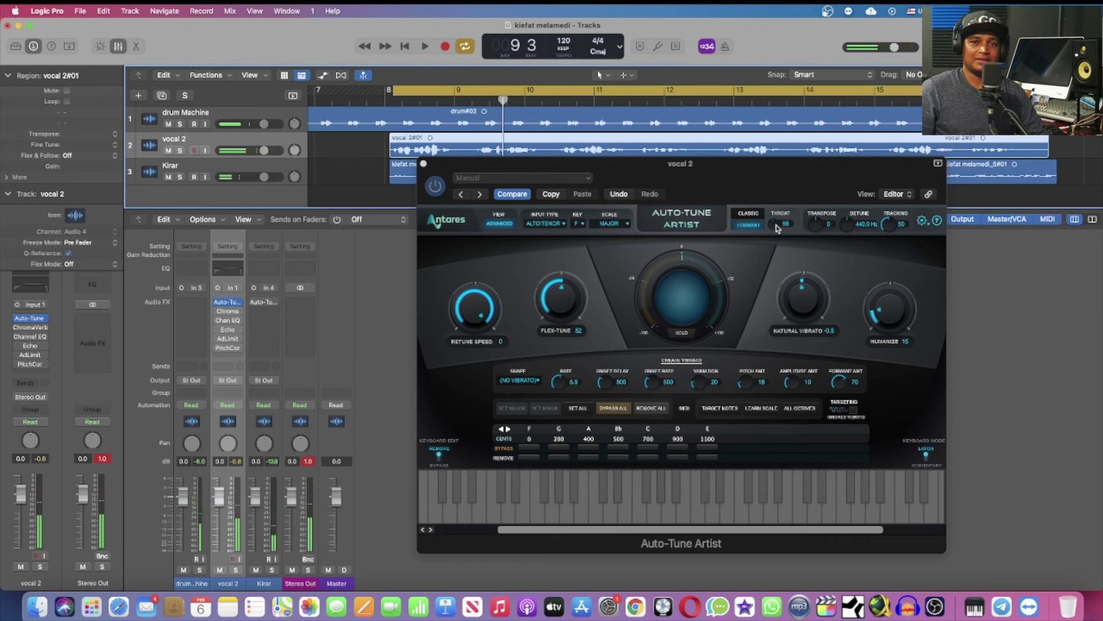
- Solo vocal 2 and try a lower Throat setting during playback, and raise it back again
click(424, 47)
key(s)
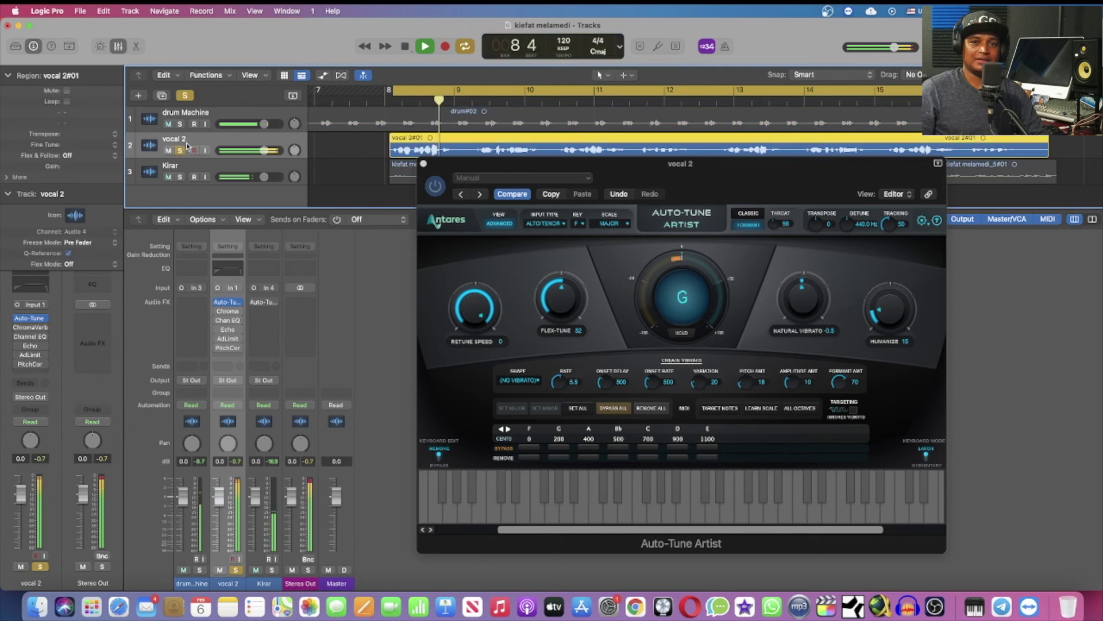
drag(775, 225, 771, 236)
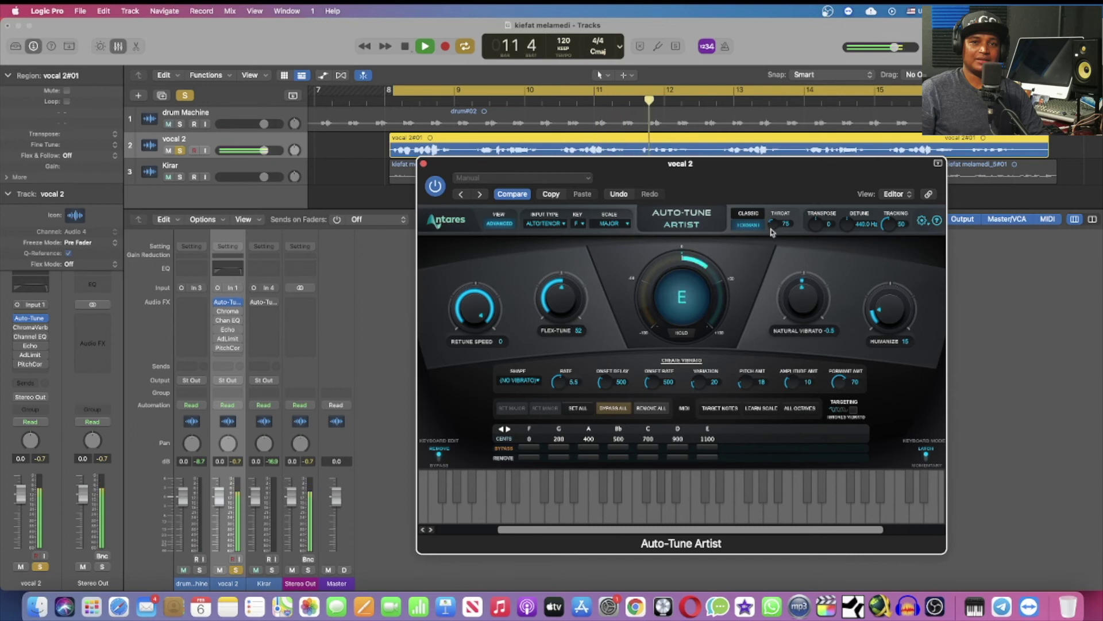
drag(771, 227, 768, 197)
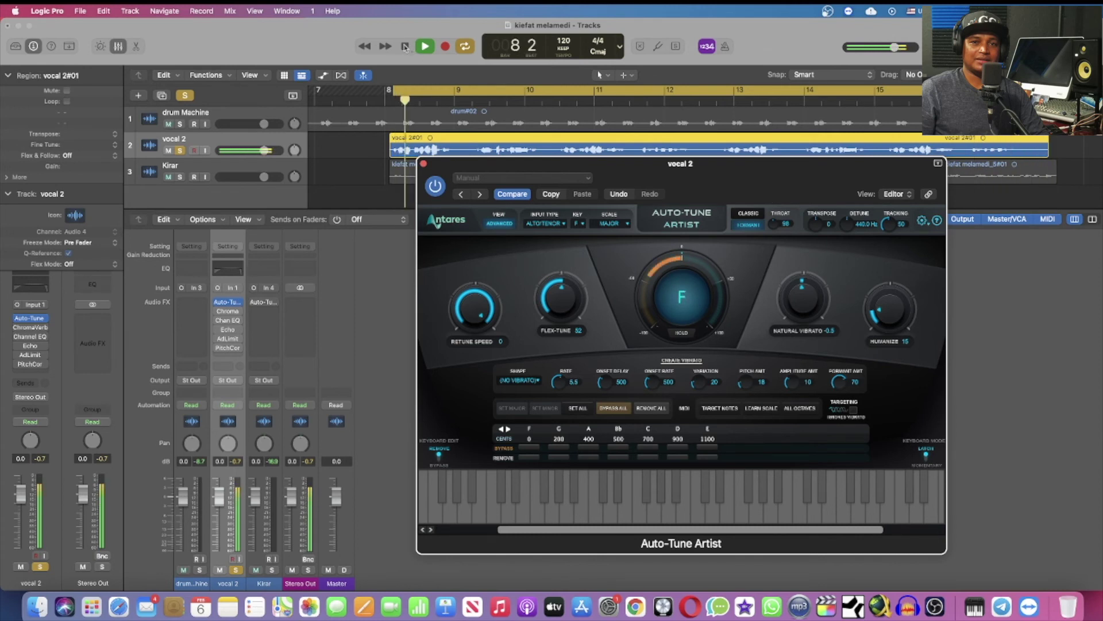
- End the audition with vocal 2 unsoloed and switch Auto-Tune Artist out of its Advanced view
click(180, 151)
click(180, 150)
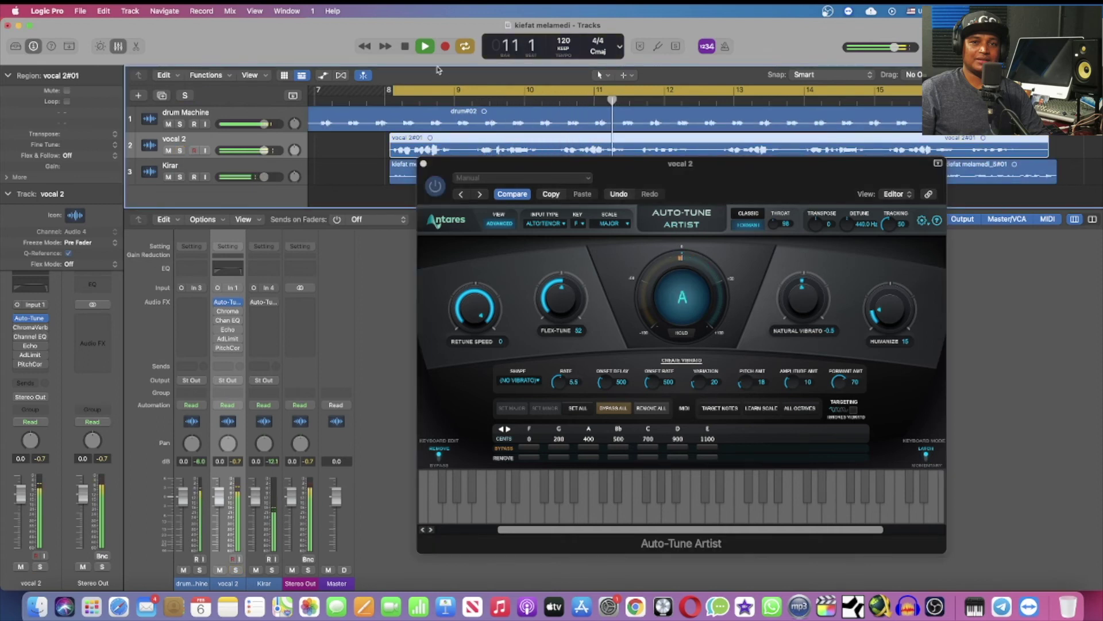
click(407, 46)
click(500, 224)
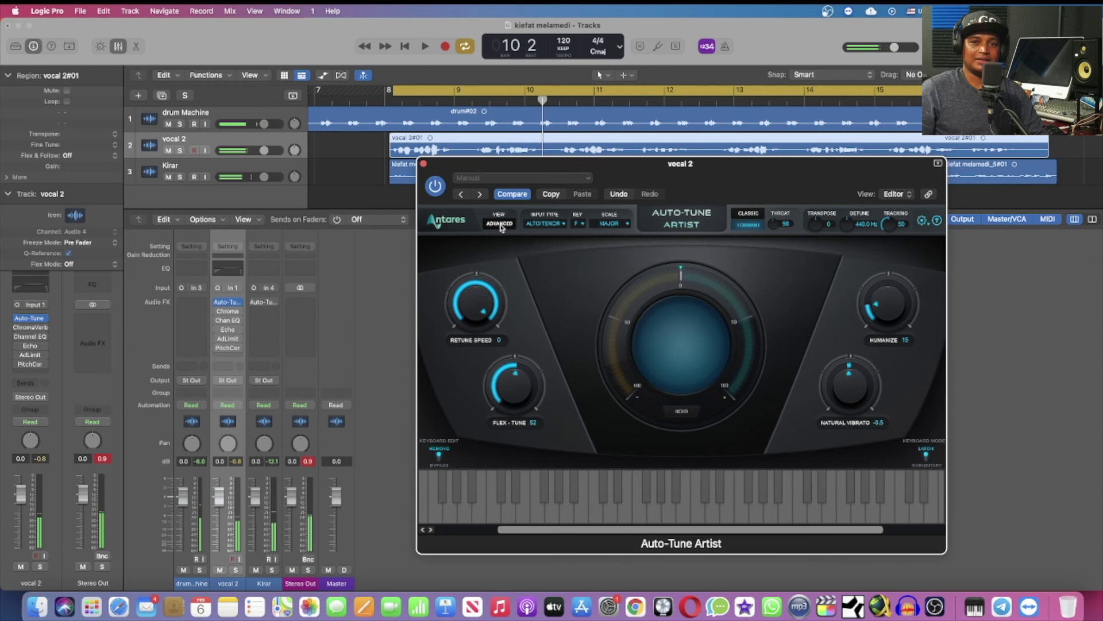
- Switch the vocal 2 Auto-Tune scale to Chromatic, return to the Advanced view, and audition the change in the full mix
click(628, 224)
click(620, 257)
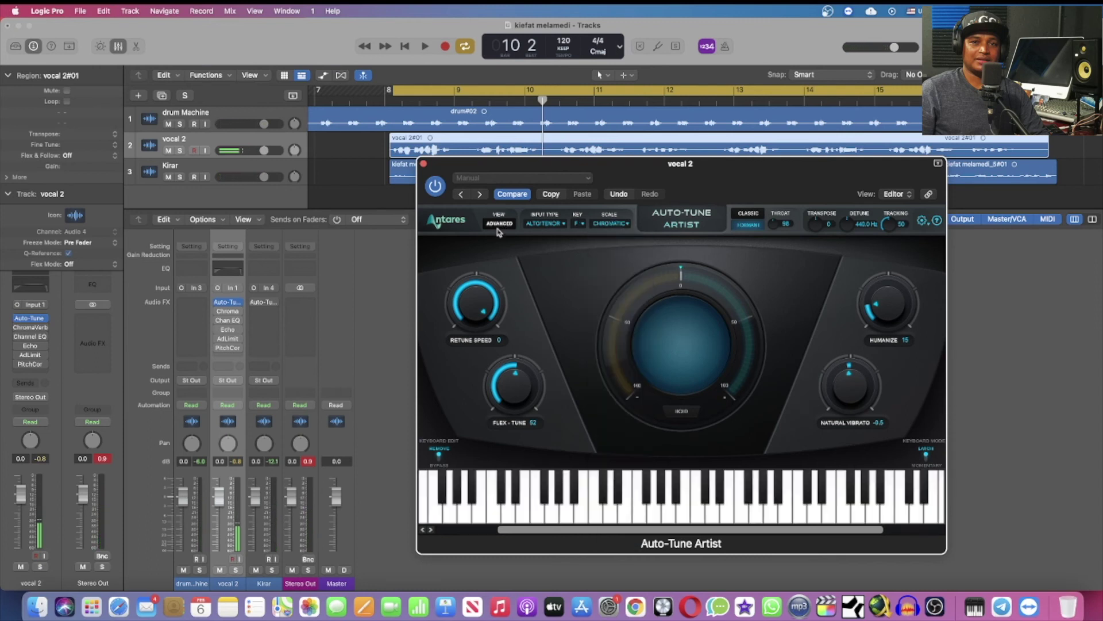
click(505, 225)
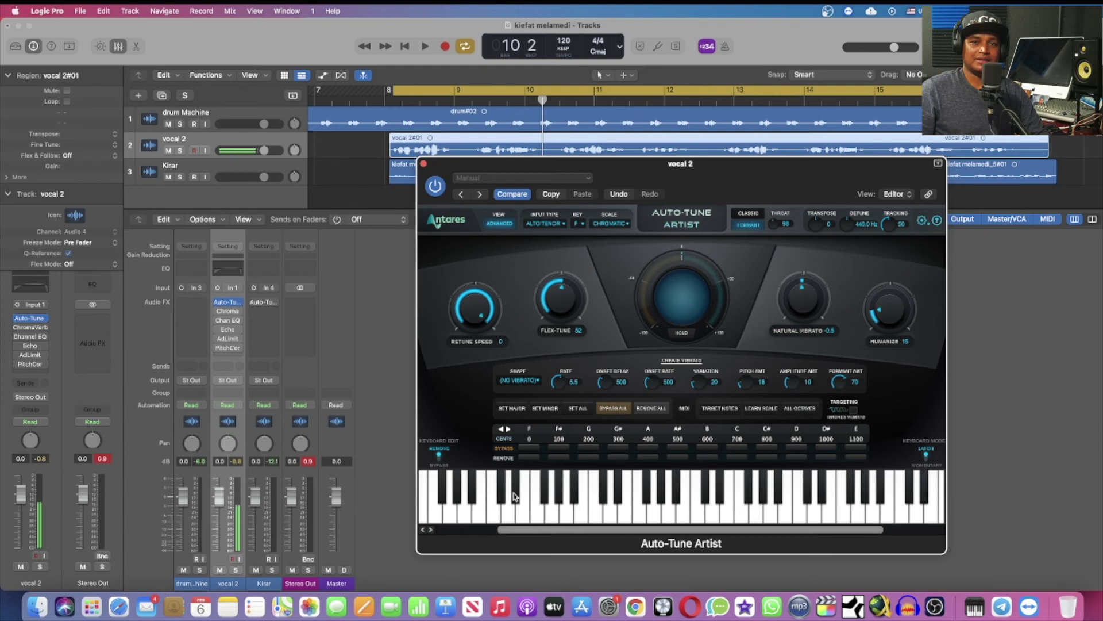
click(425, 46)
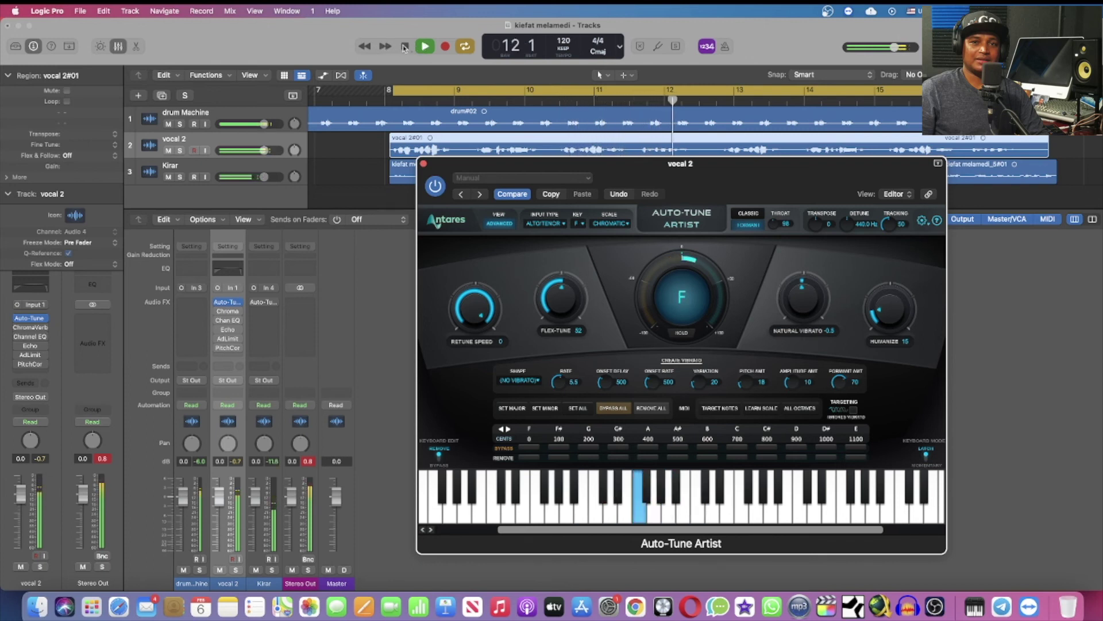
click(405, 47)
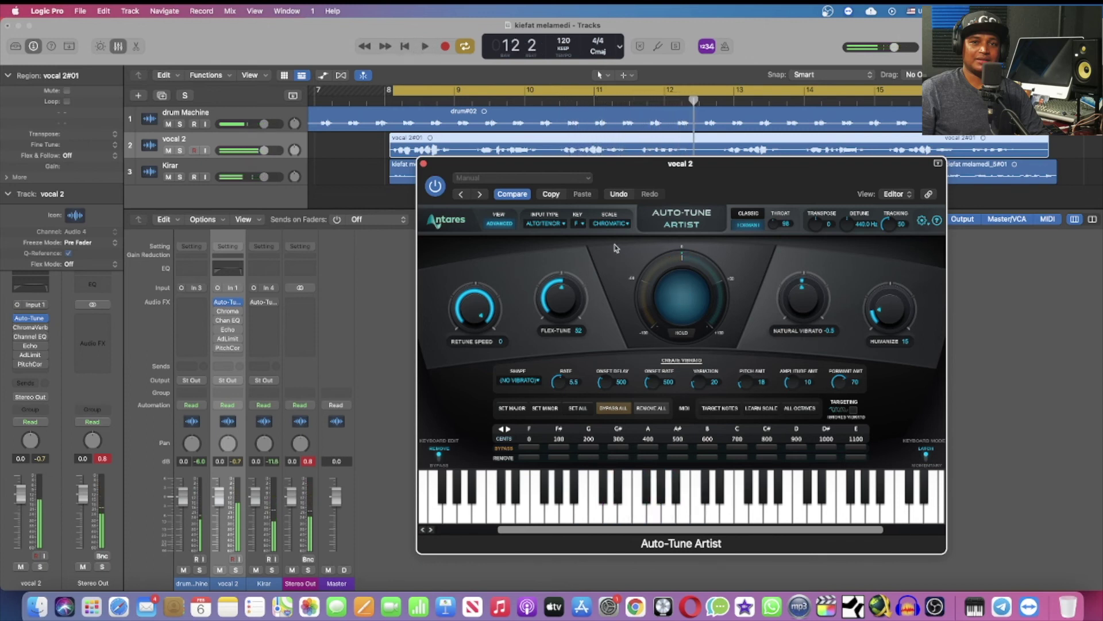
- Set the vocal 2 Auto-Tune scale back to Major and play the full mix briefly to compare
click(626, 227)
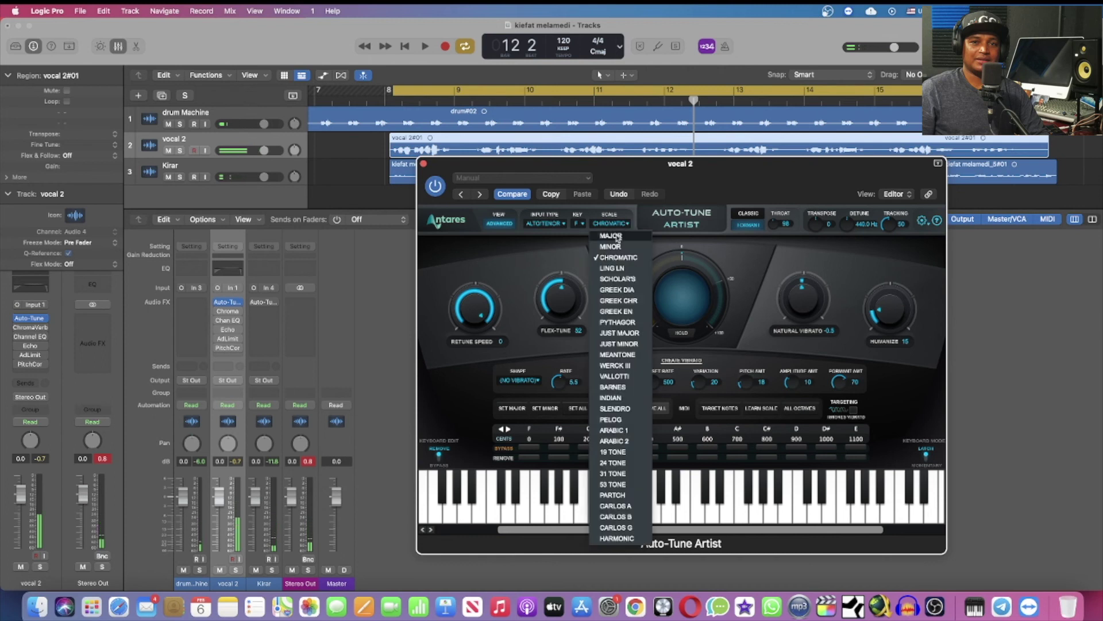
click(616, 238)
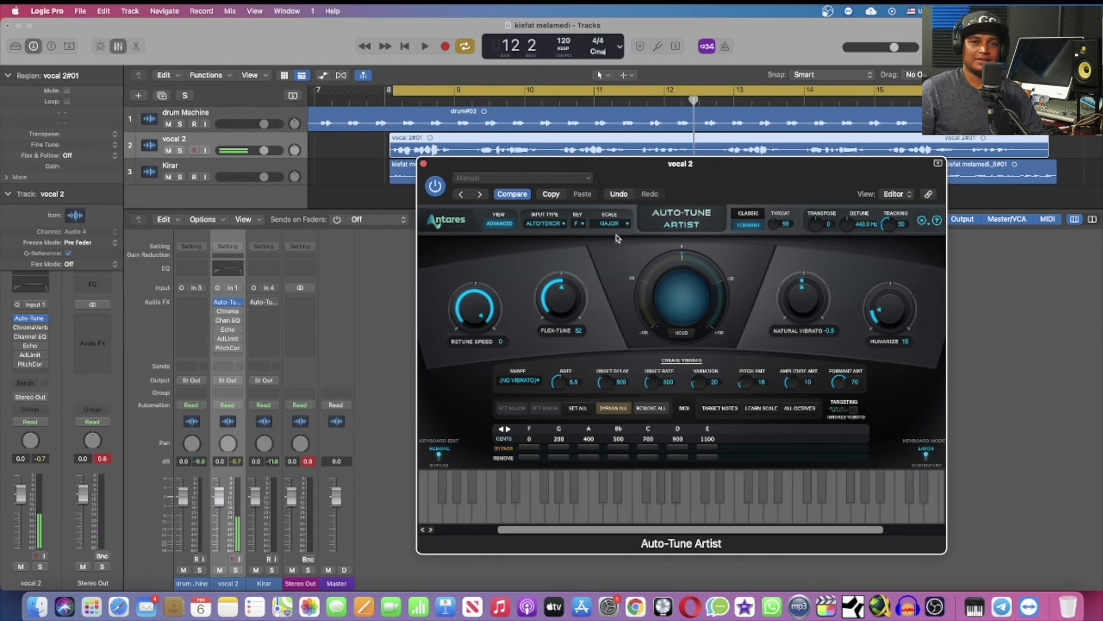
click(426, 46)
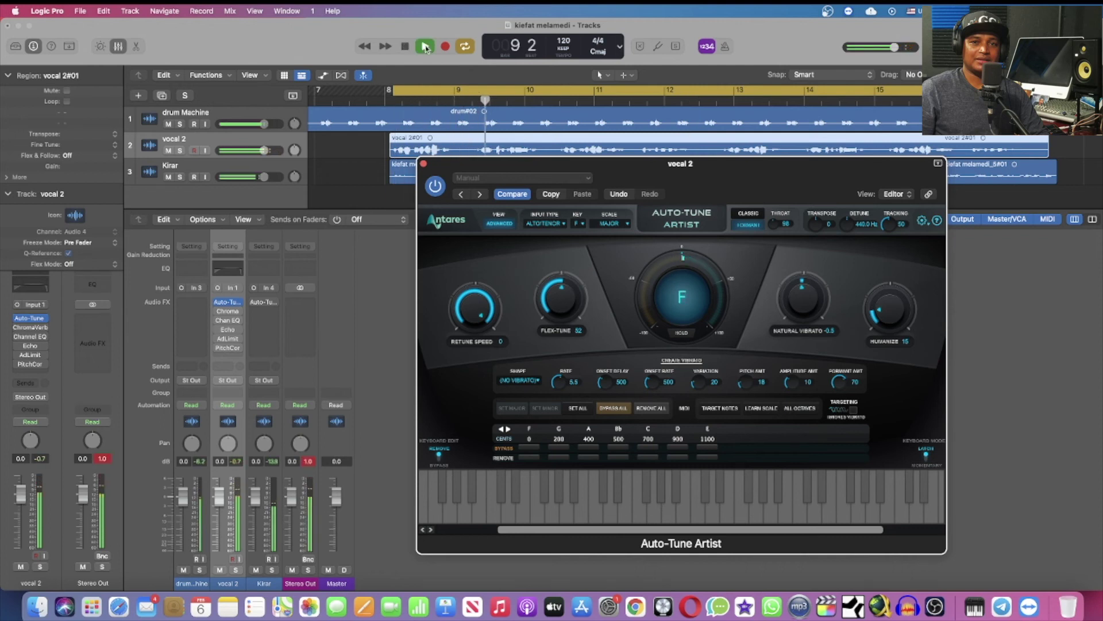
click(404, 46)
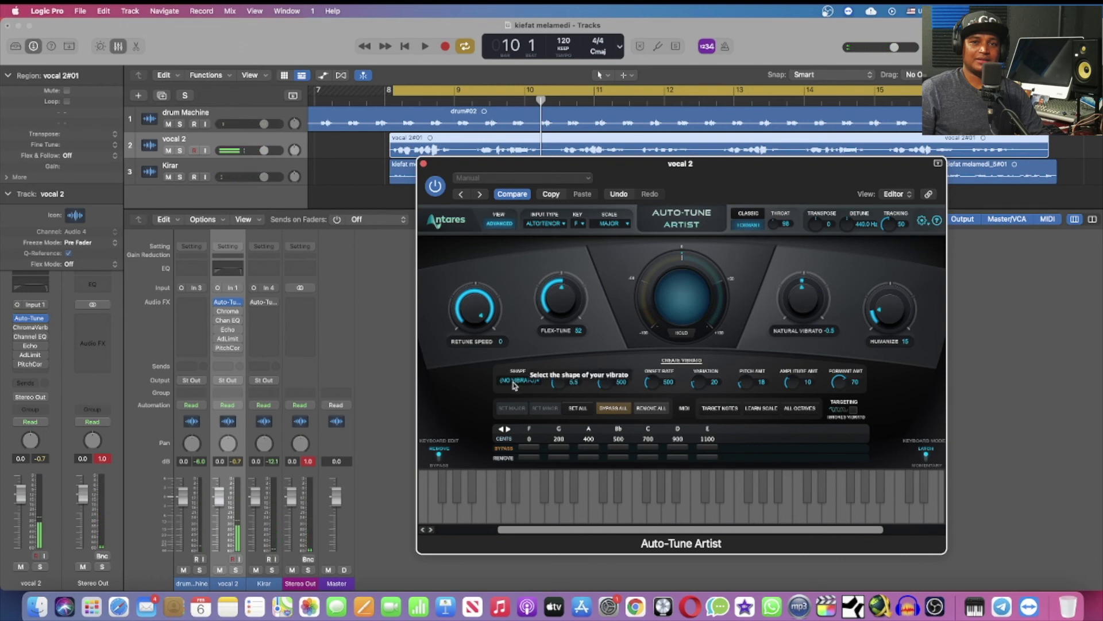
- Check the available vibrato shapes without choosing one, and set the vocal 2 Auto-Tune scale from Chromatic to Major
click(537, 382)
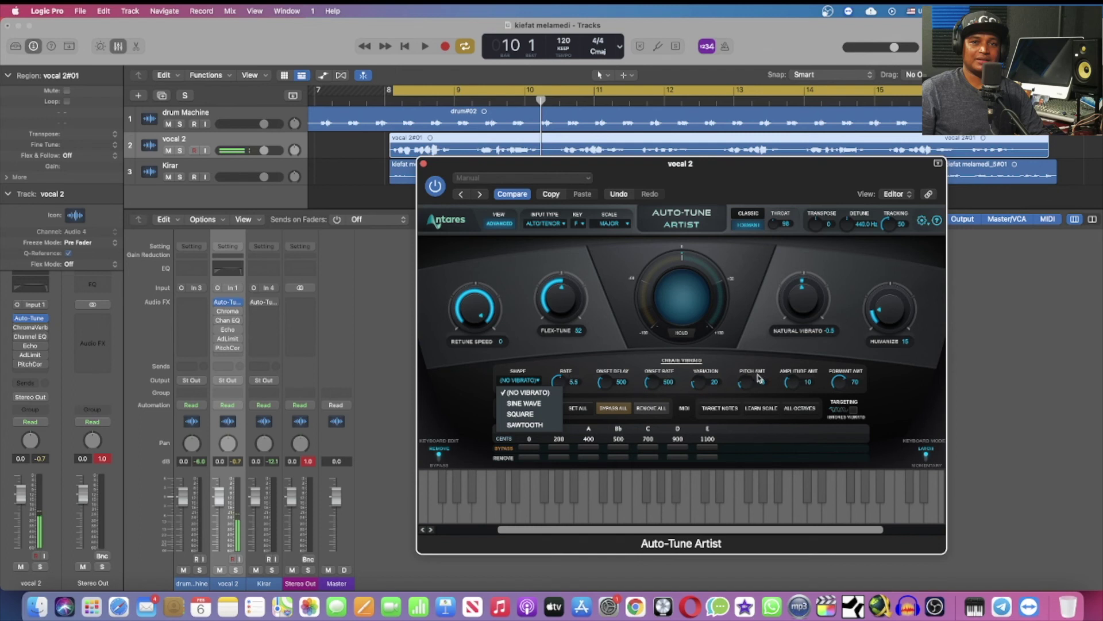
click(505, 267)
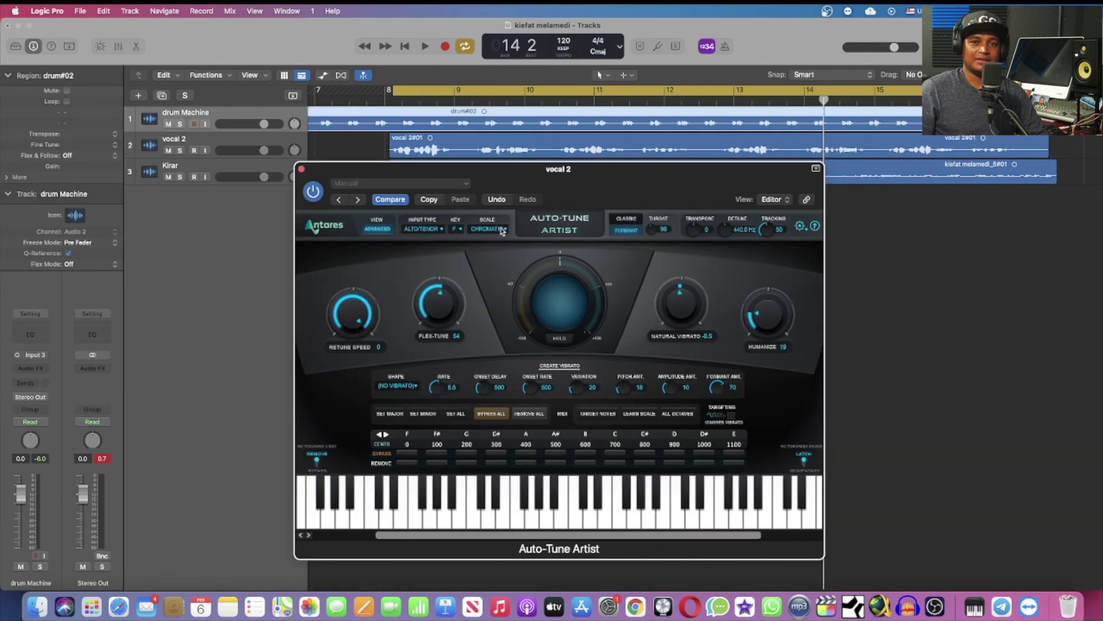
click(501, 231)
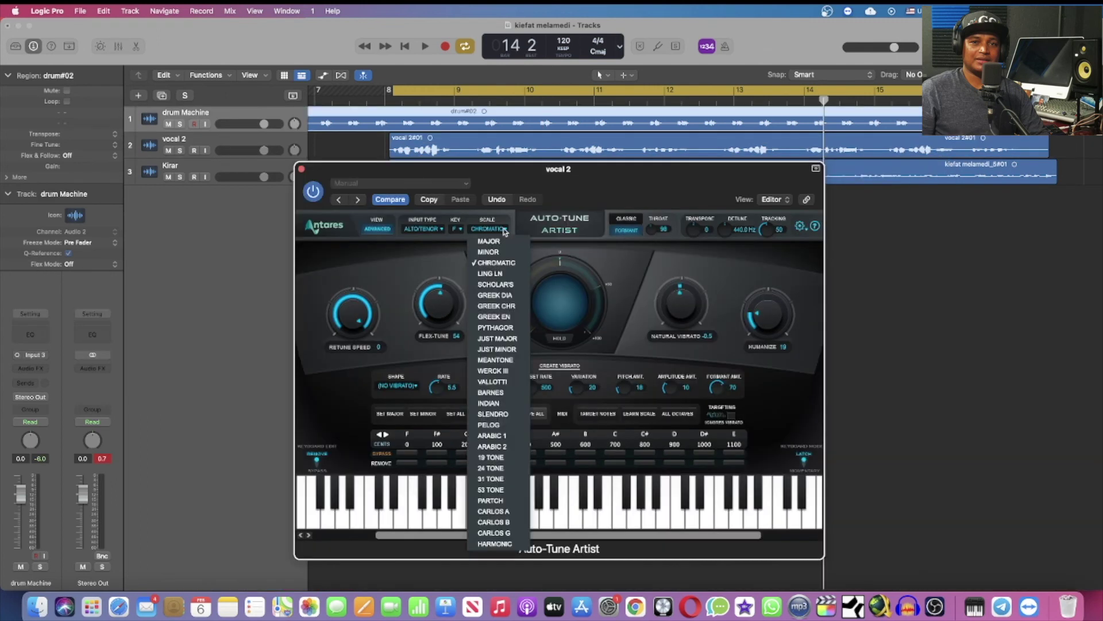
click(499, 242)
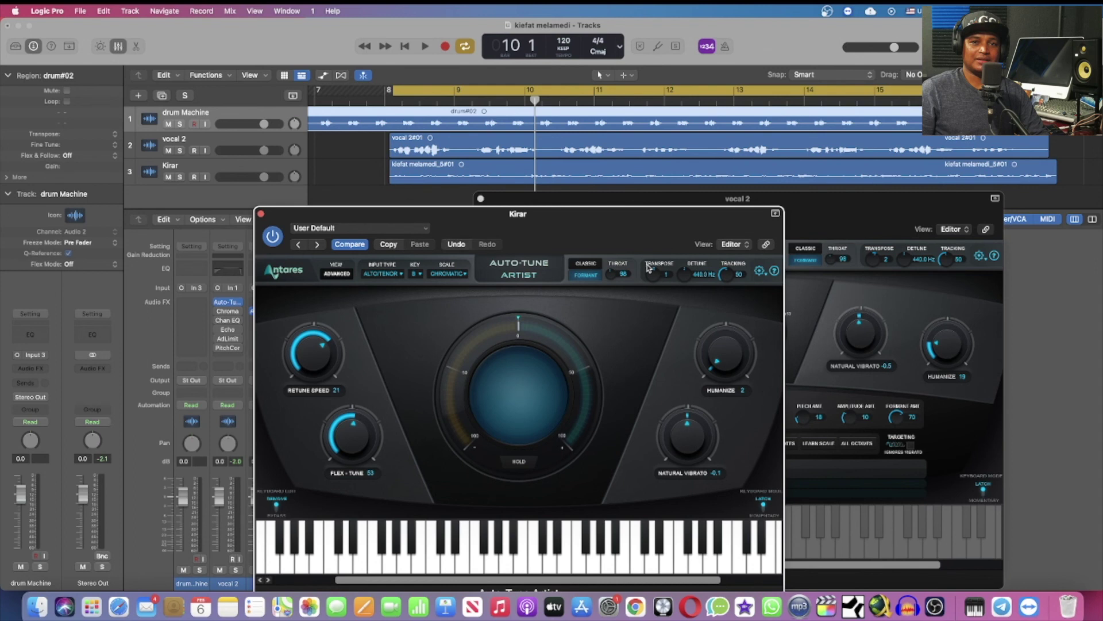
- While the mix plays, try raising Transpose to 3 semitones in Auto-Tune on both the Kirar and vocal 2 tracks
drag(689, 242, 750, 238)
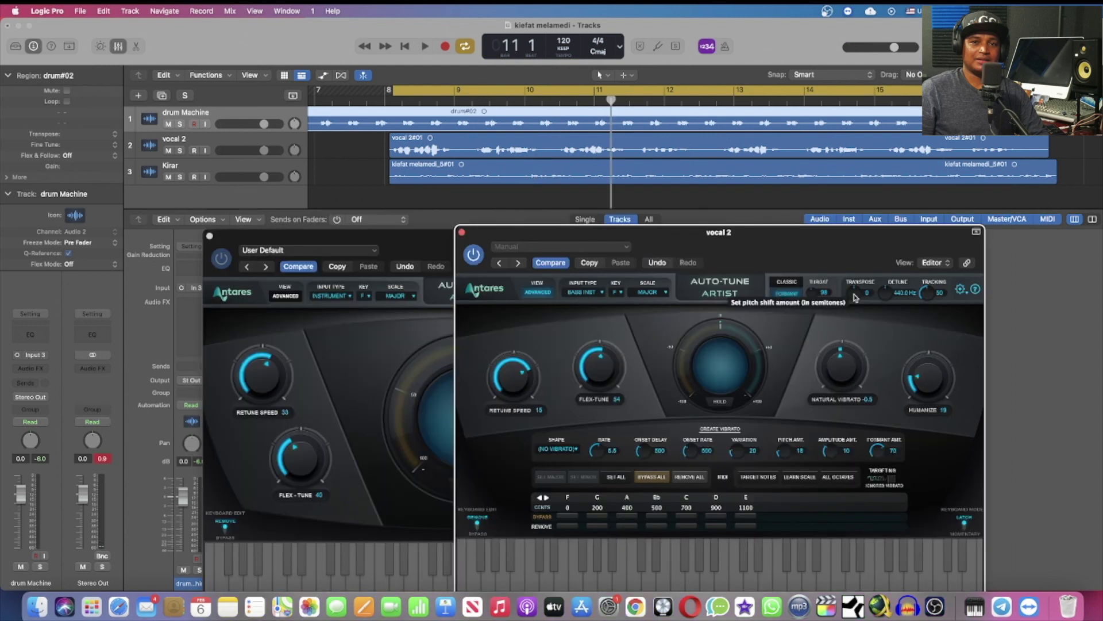
key(space)
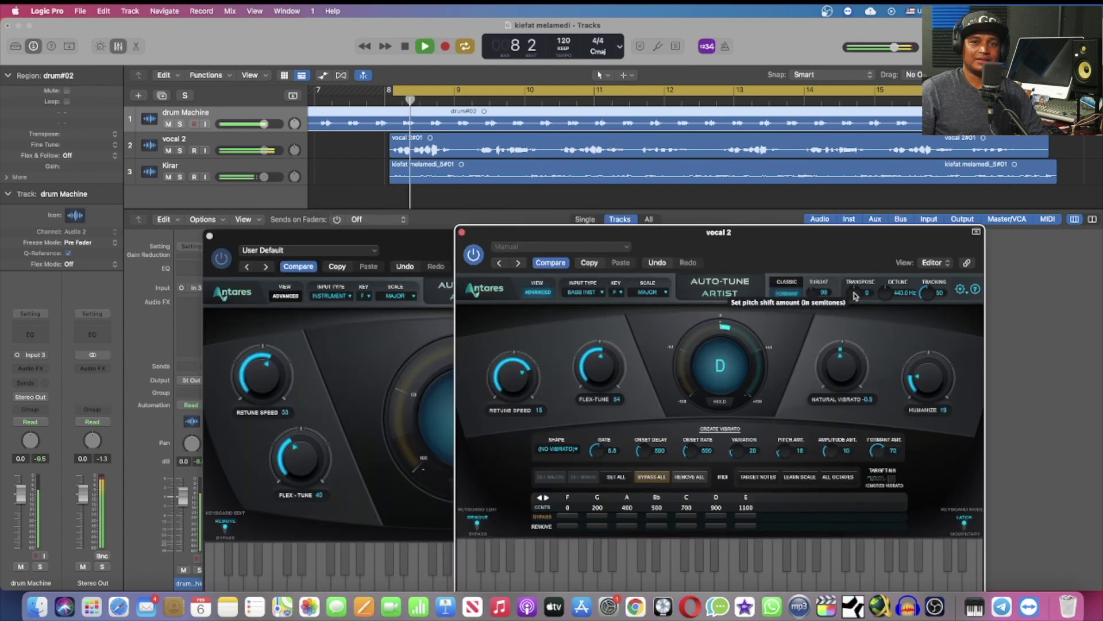
drag(855, 297, 854, 289)
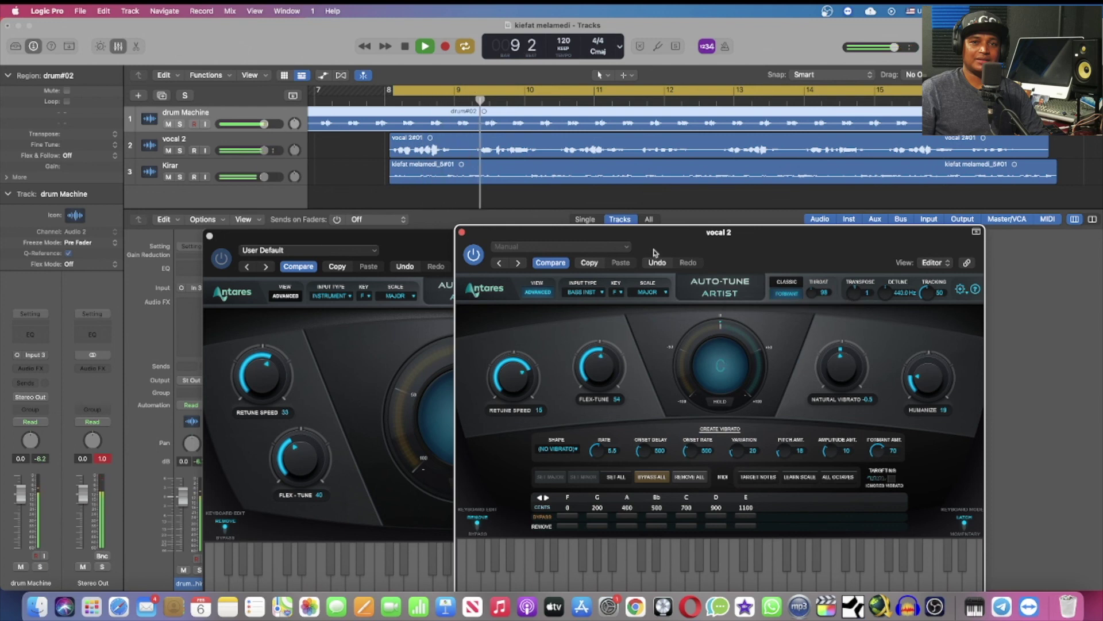
click(385, 344)
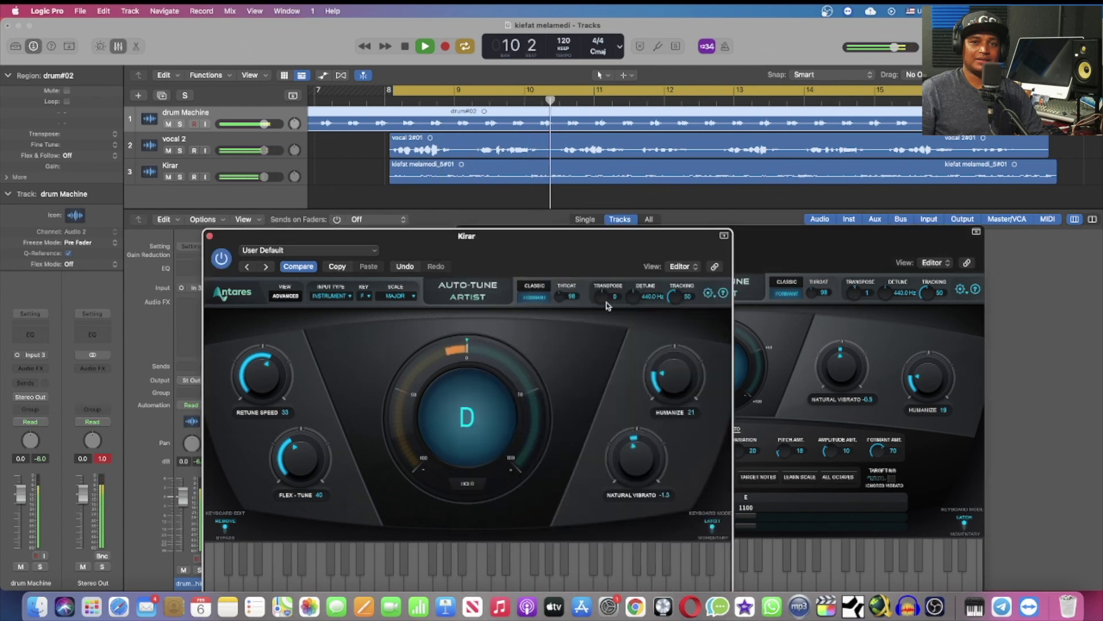
drag(601, 296, 596, 276)
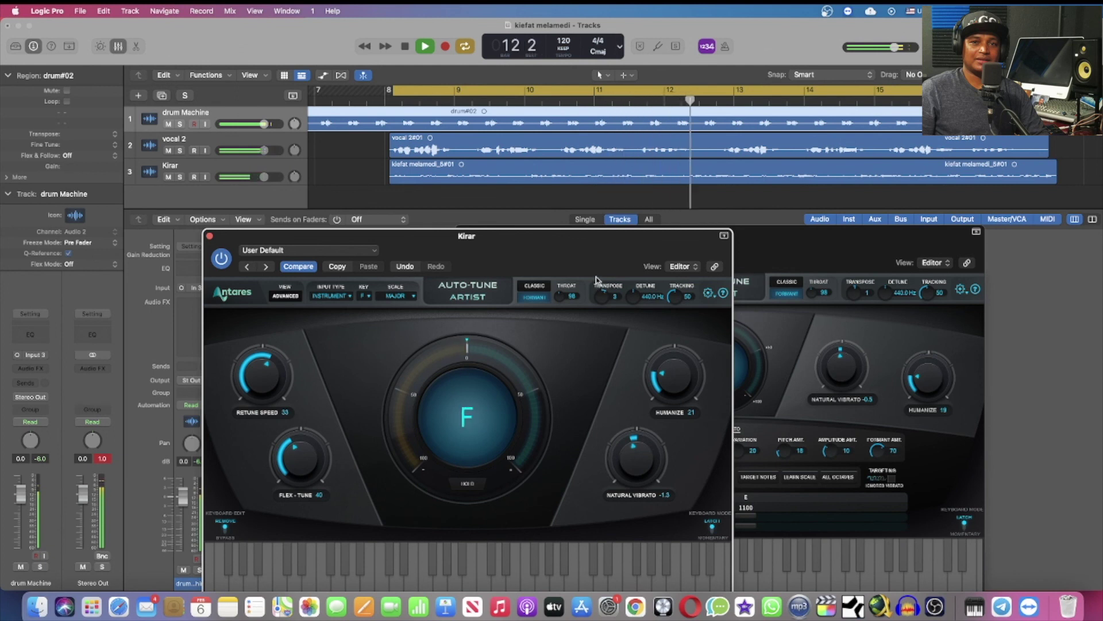
drag(857, 296, 848, 276)
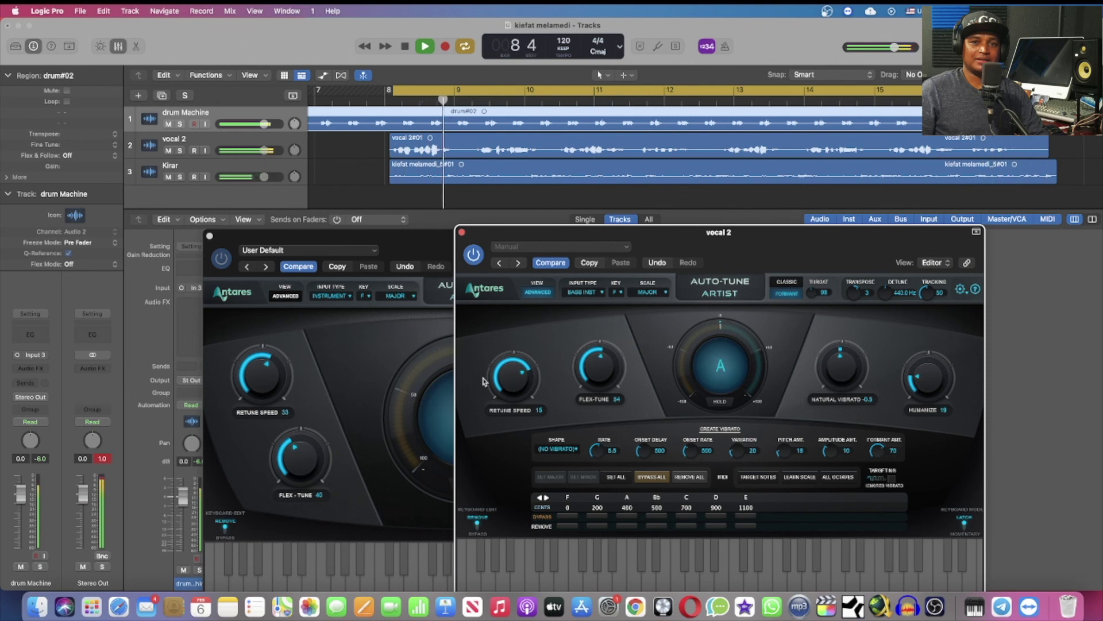
- Raise the vocal 2 Retune Speed value, and set the Kirar track's Retune Speed to 107 and Flex-Tune to 28
drag(508, 388, 504, 389)
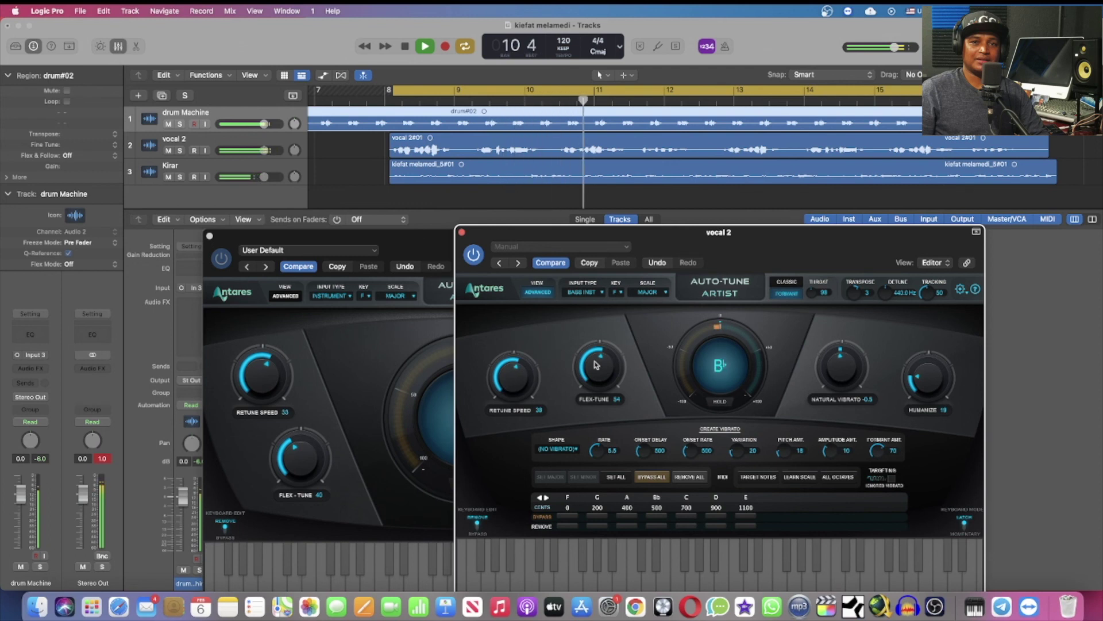
click(305, 351)
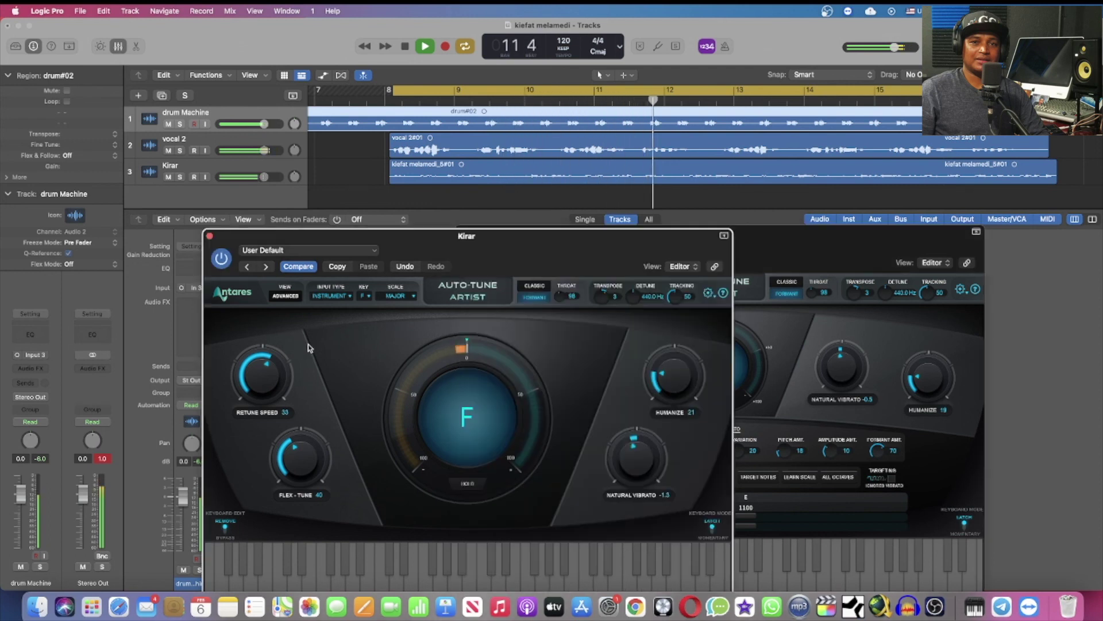
drag(262, 377, 260, 415)
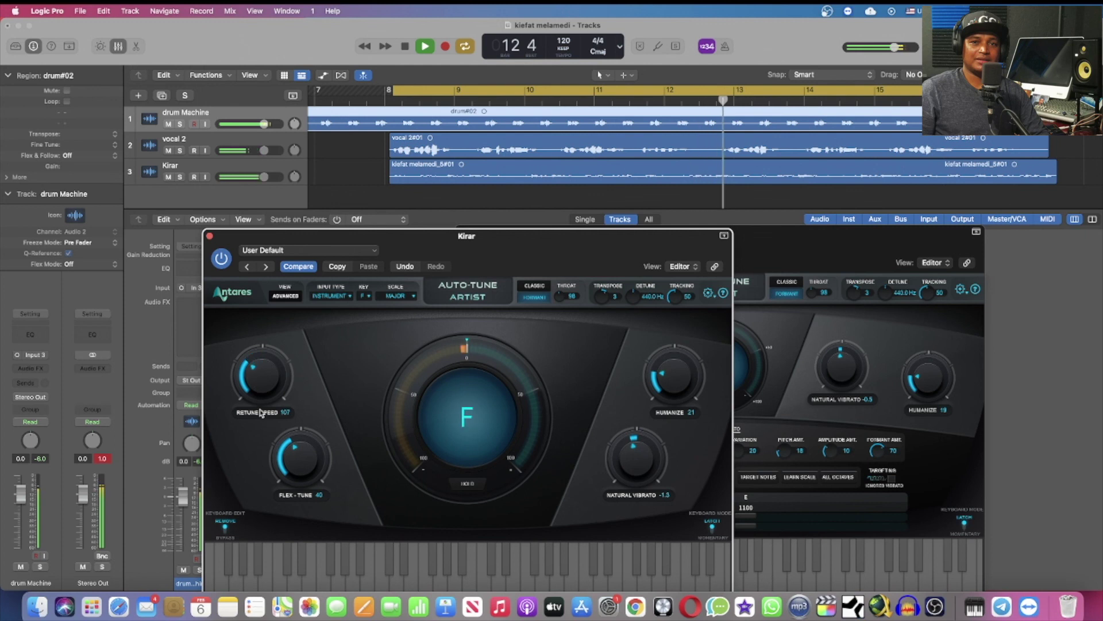
drag(290, 487, 290, 477)
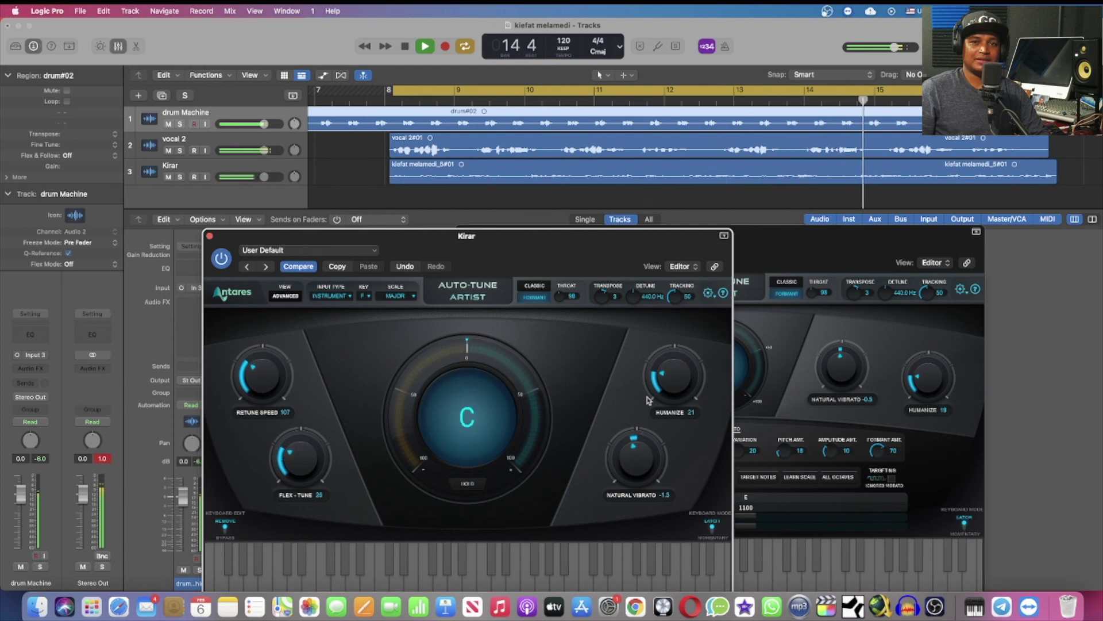
- Reset Transpose to 0 in Auto-Tune on both the Kirar and vocal 2 tracks during playback
drag(601, 295, 604, 316)
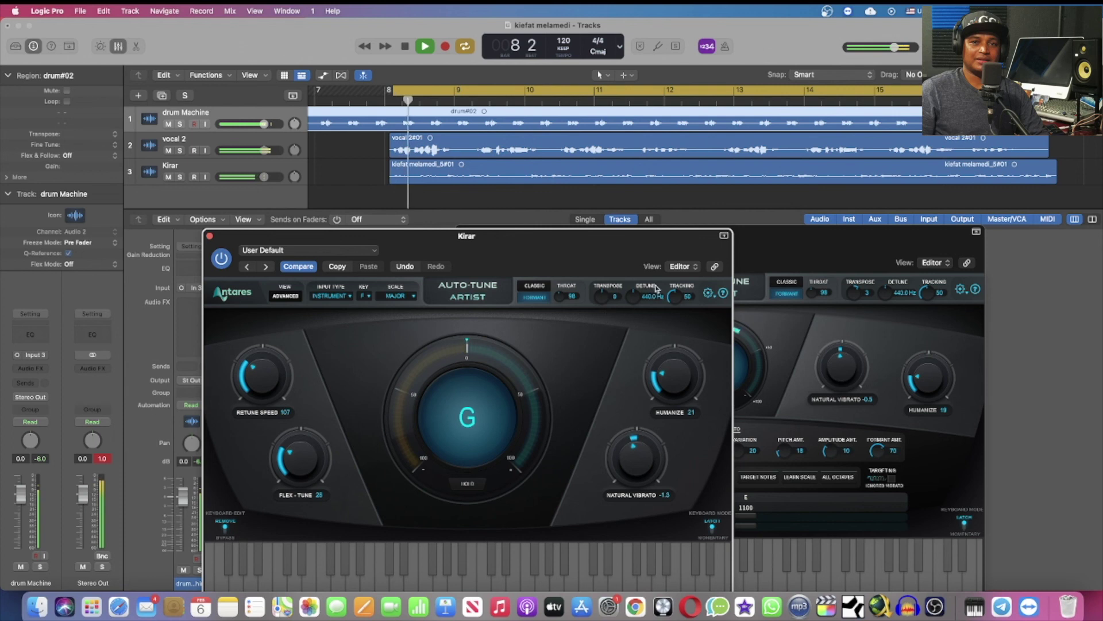
click(855, 309)
drag(855, 310, 848, 309)
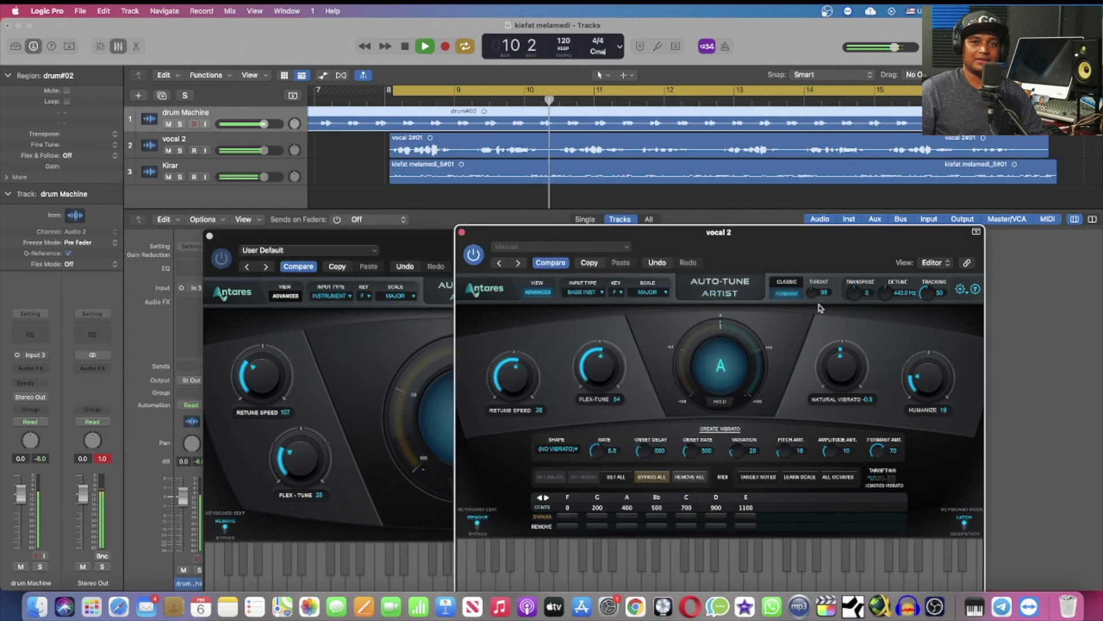
- Spread out the vocal 2 ChromaVerb, Auto-Tune, Adaptive Limiter and Channel EQ windows so each is visible during playback
drag(531, 235, 585, 195)
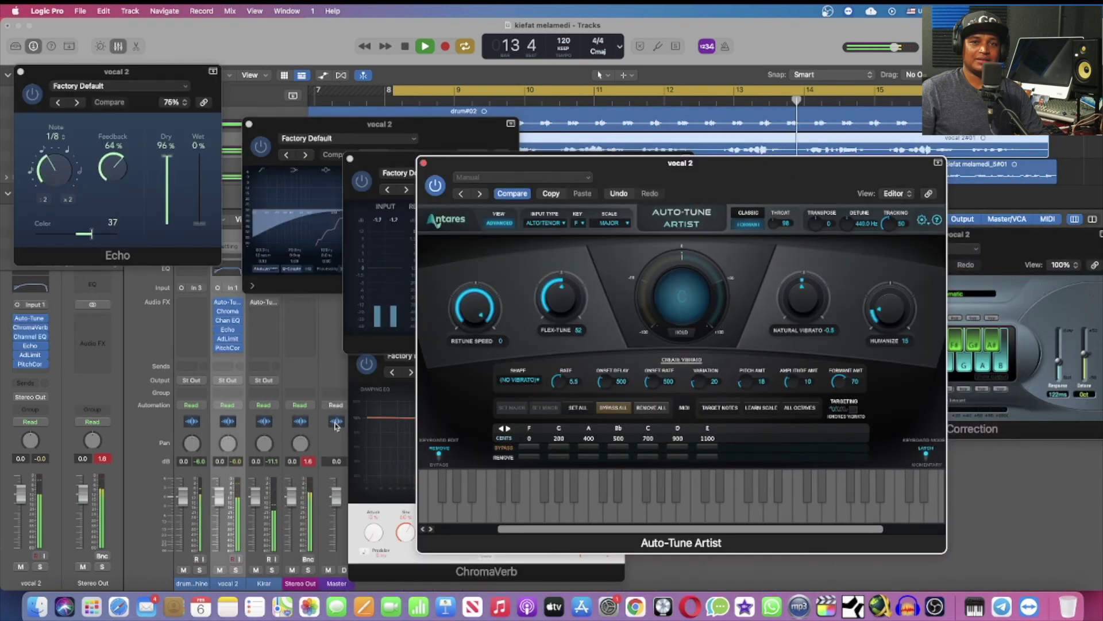
click(391, 471)
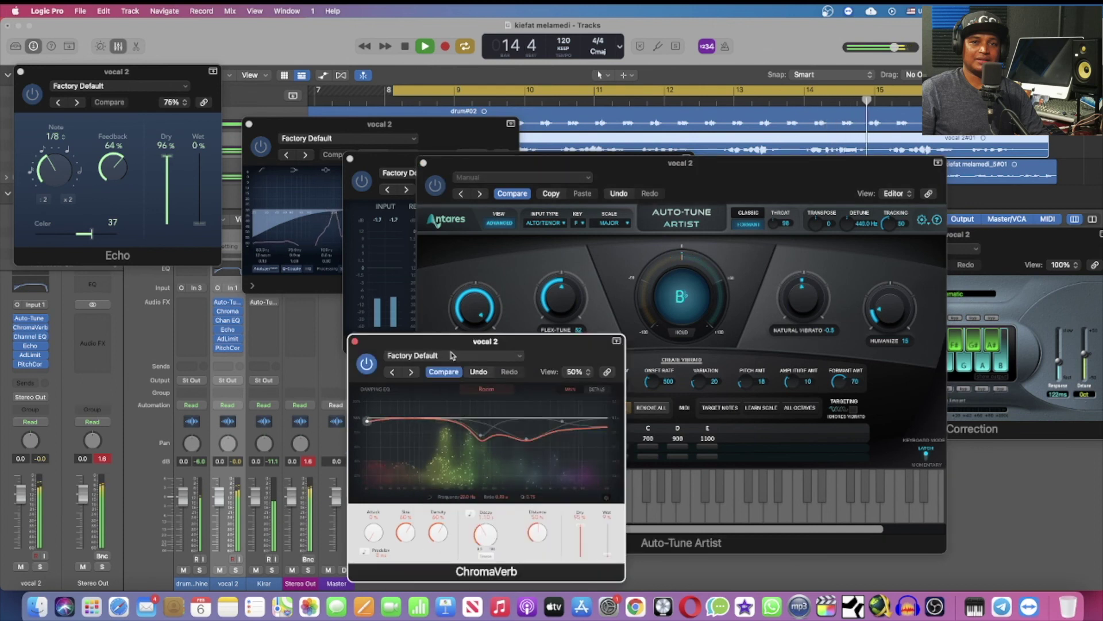
drag(422, 349, 130, 357)
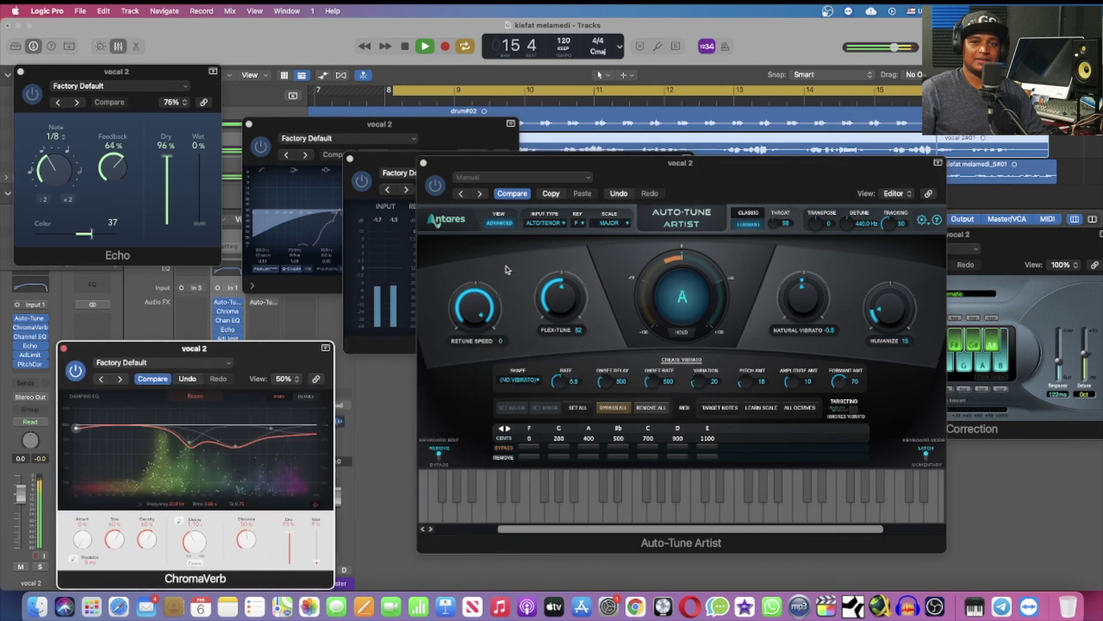
drag(727, 178, 671, 270)
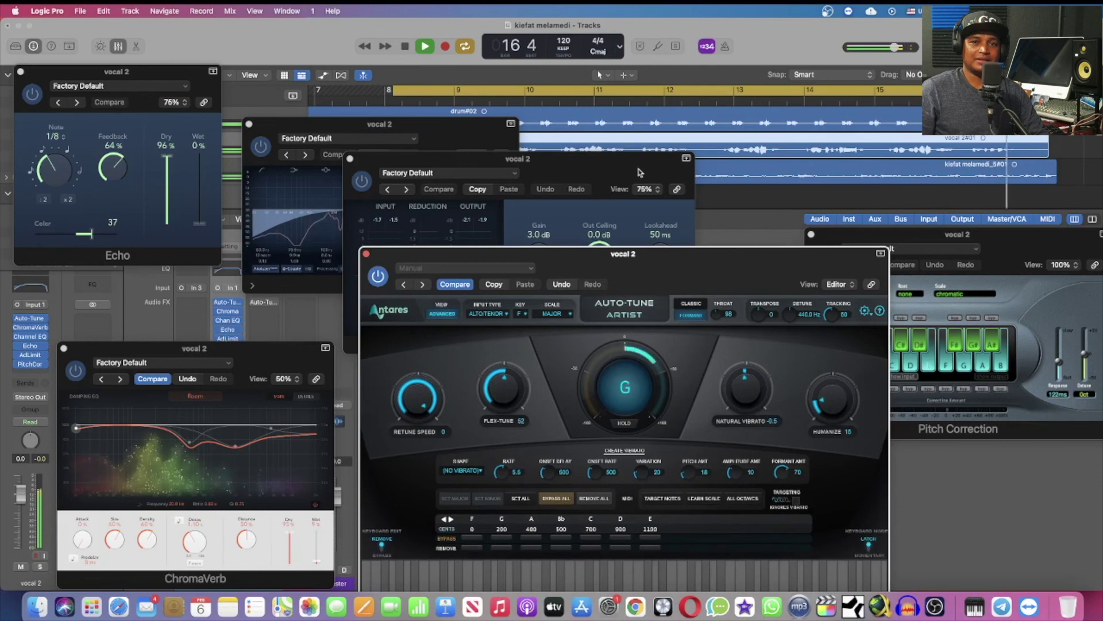
drag(631, 169, 785, 156)
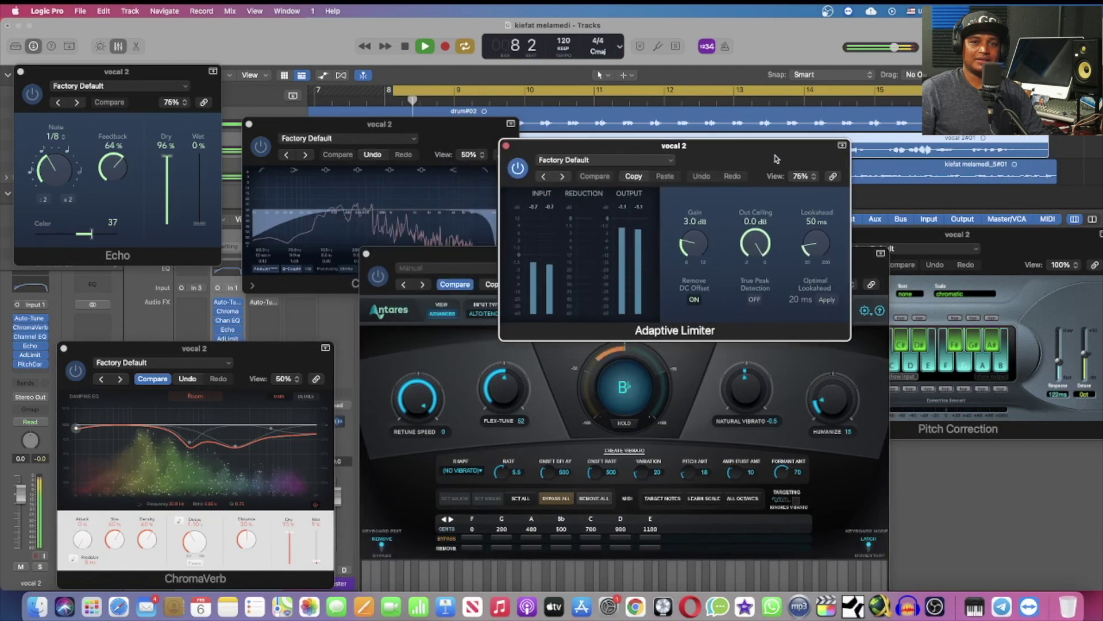
drag(261, 266, 237, 319)
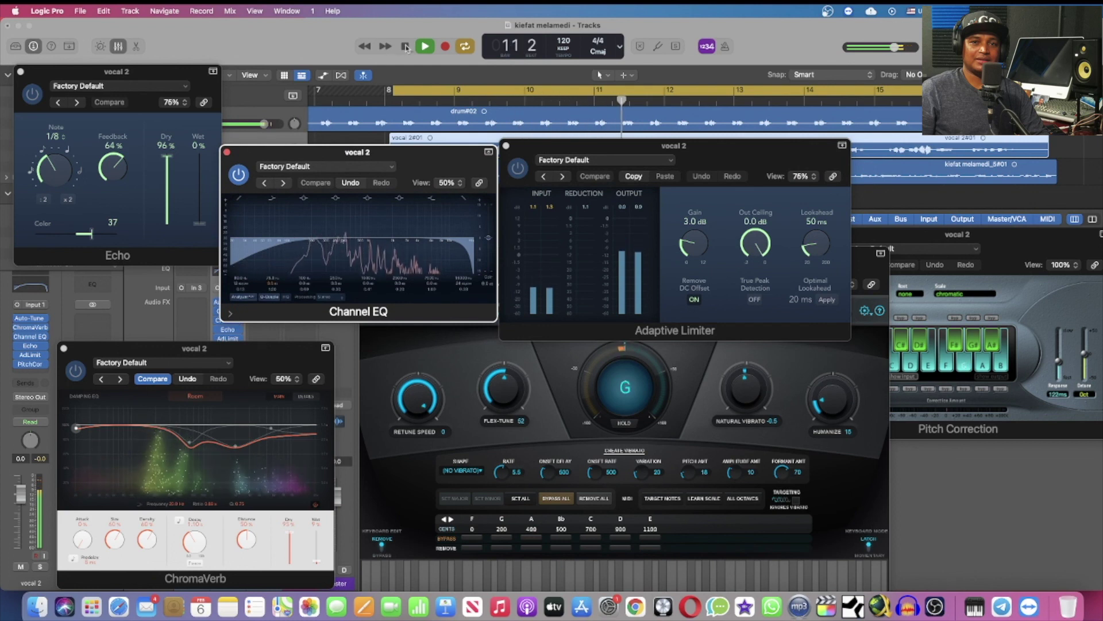
- Bring the vocal 2 Auto-Tune Artist window in front of the other effects, reposition it higher, and stop playback
click(776, 346)
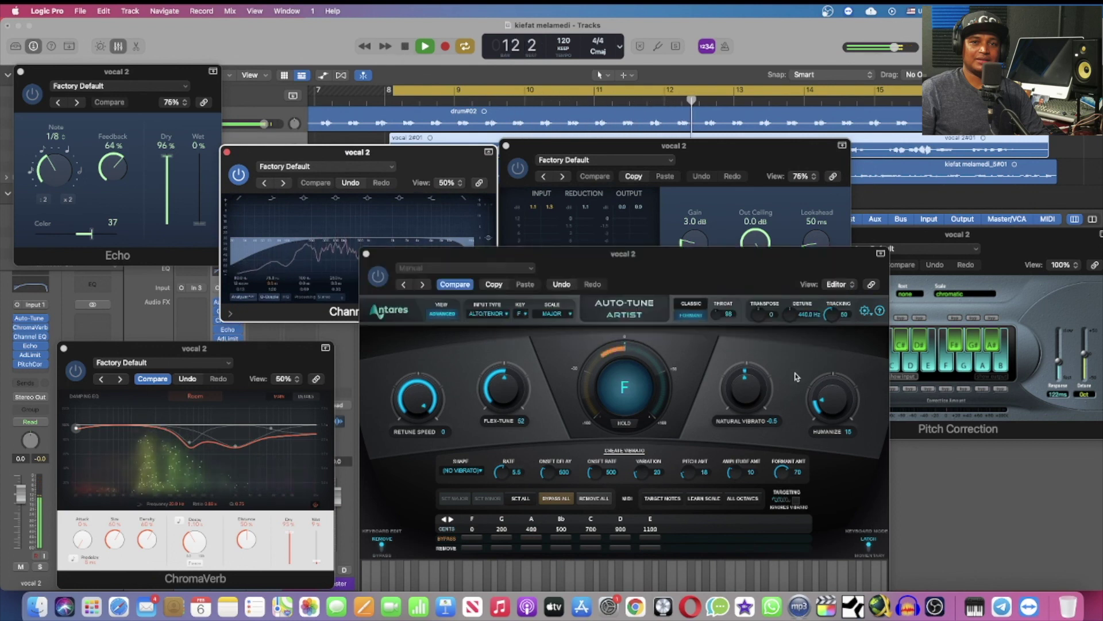
drag(770, 256, 803, 201)
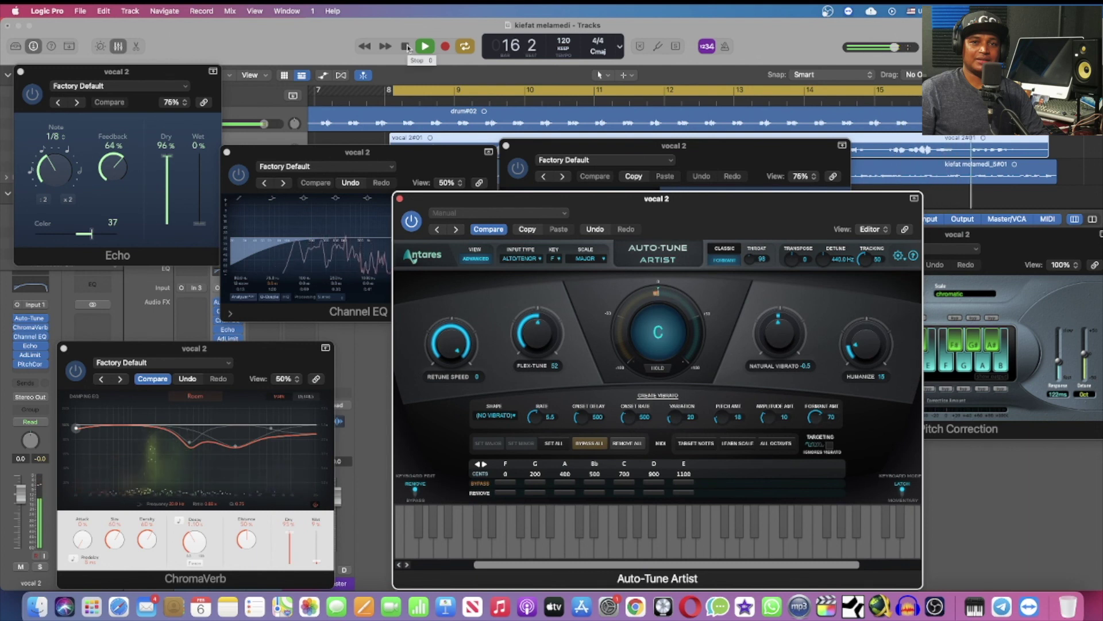
click(406, 46)
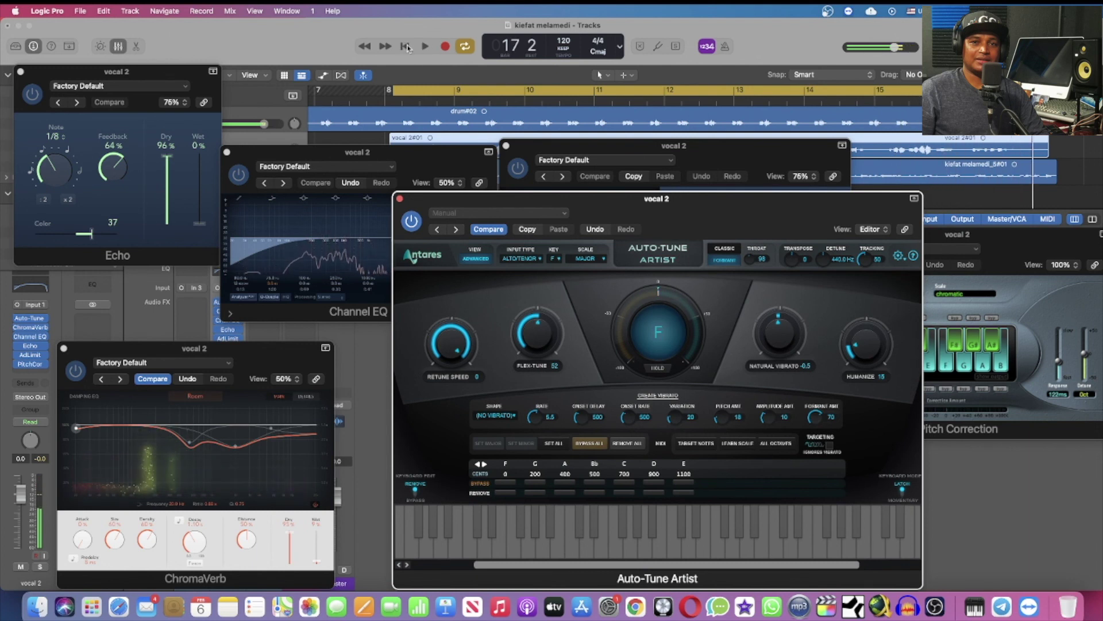